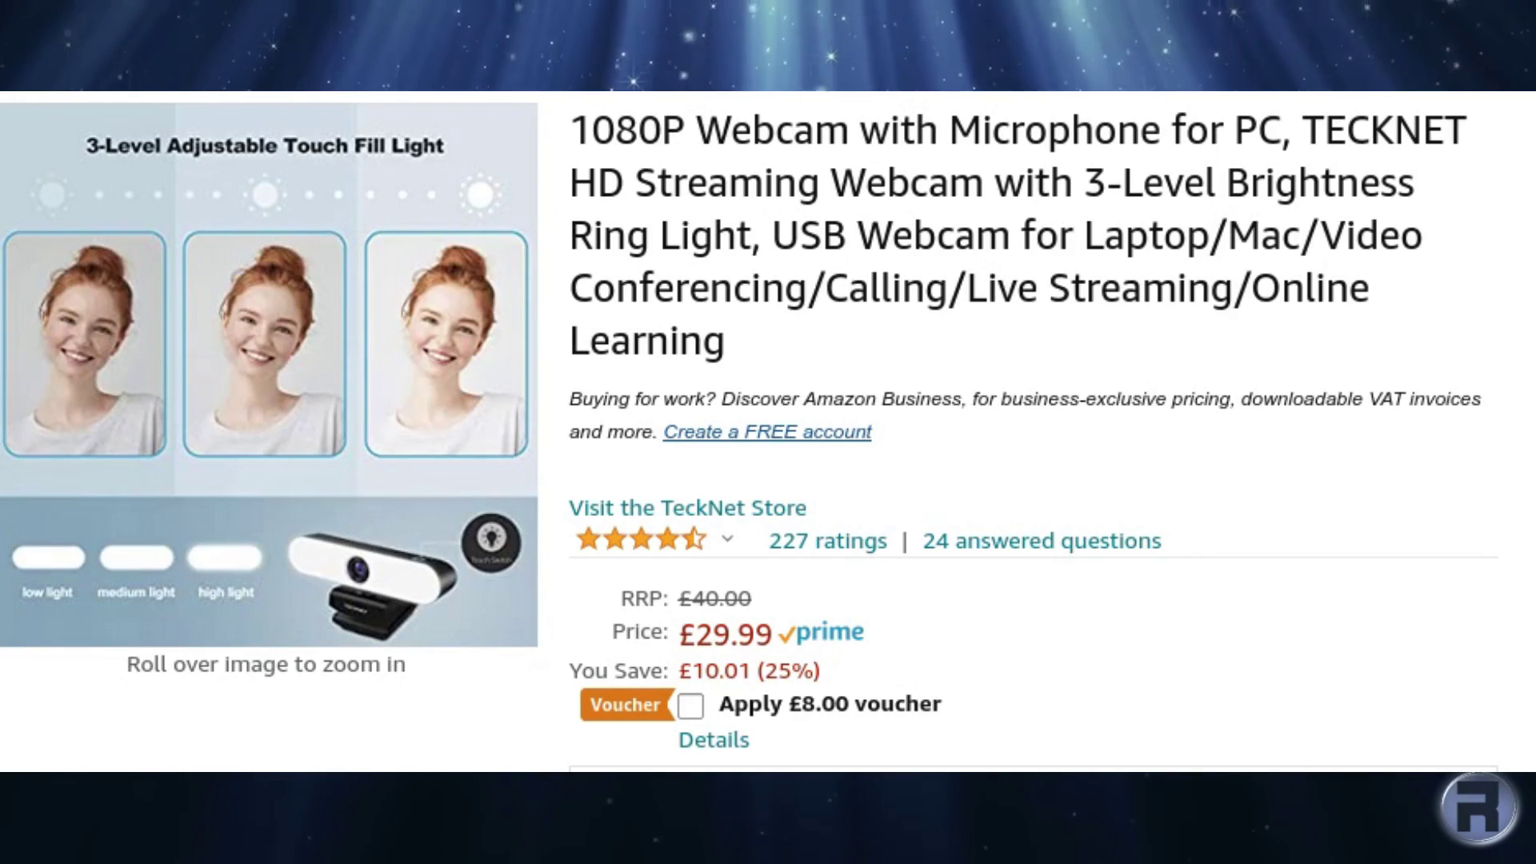
Enlarge the noise-reduction microphone image on the £29.99 TECKNET 1080P webcam listing.
{"action": "mouse_move", "coordinate": [28, 372]}
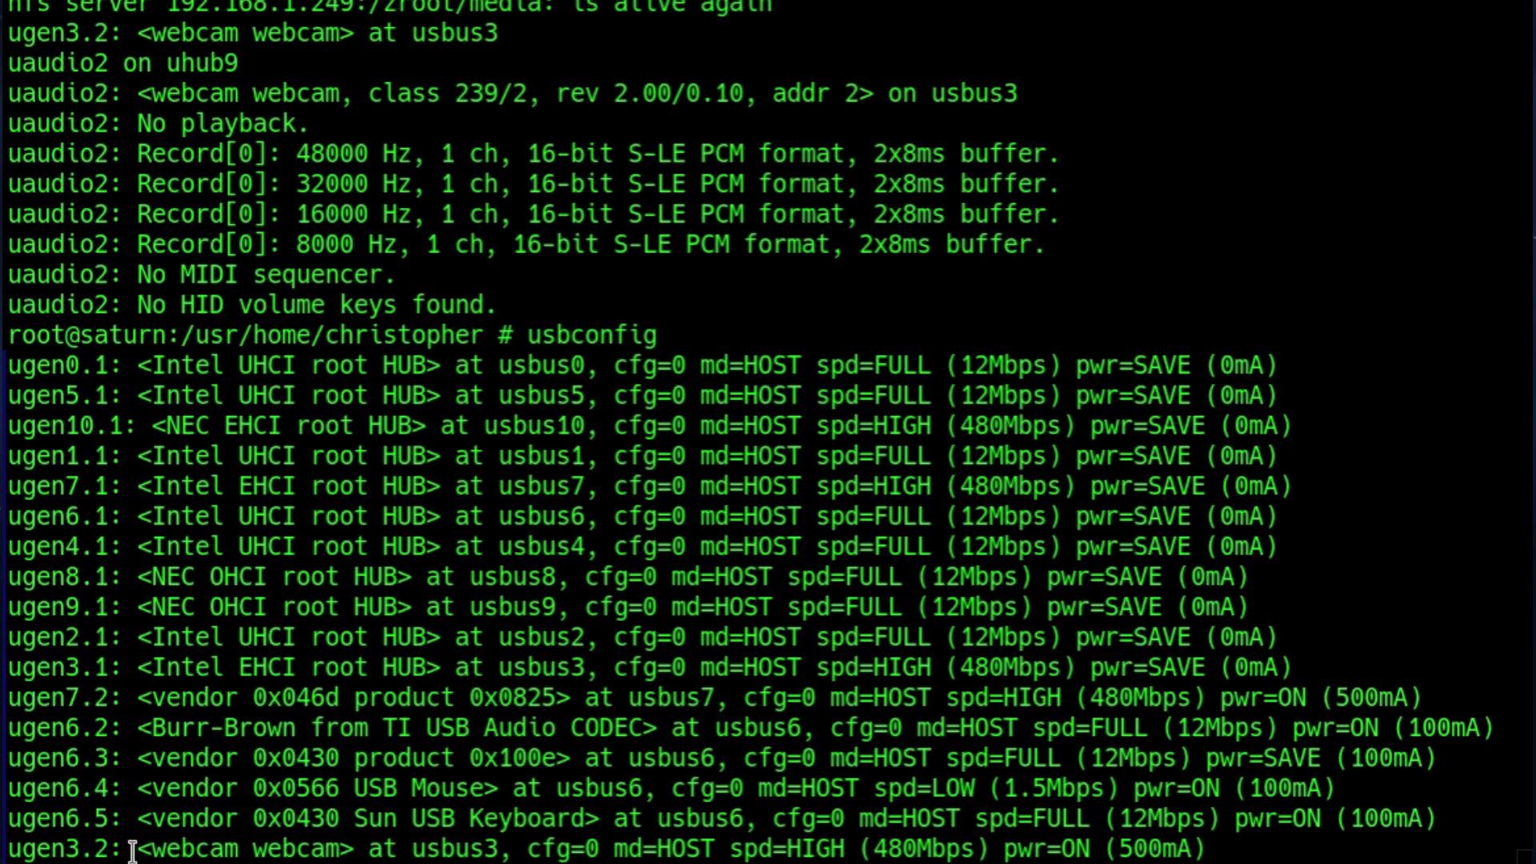
Kill any running webcamd, check its help, then start it with webcamd -d 3.2.
{"action": "left_click_drag", "start_coordinate": [14, 848], "coordinate": [325, 848]}
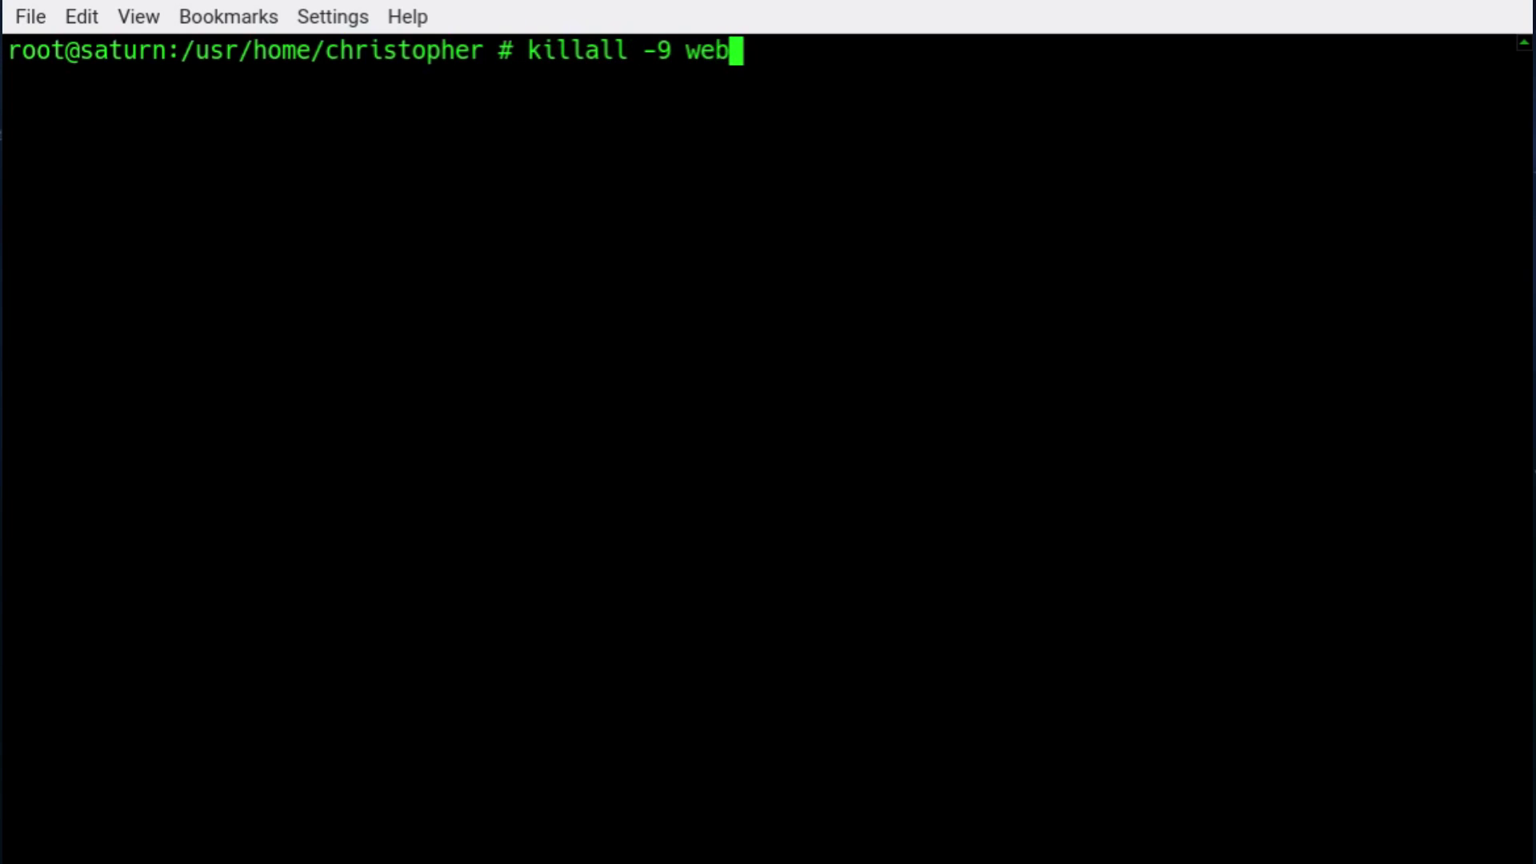
{"action": "type", "text": "d"}
{"action": "key", "text": "Return"}
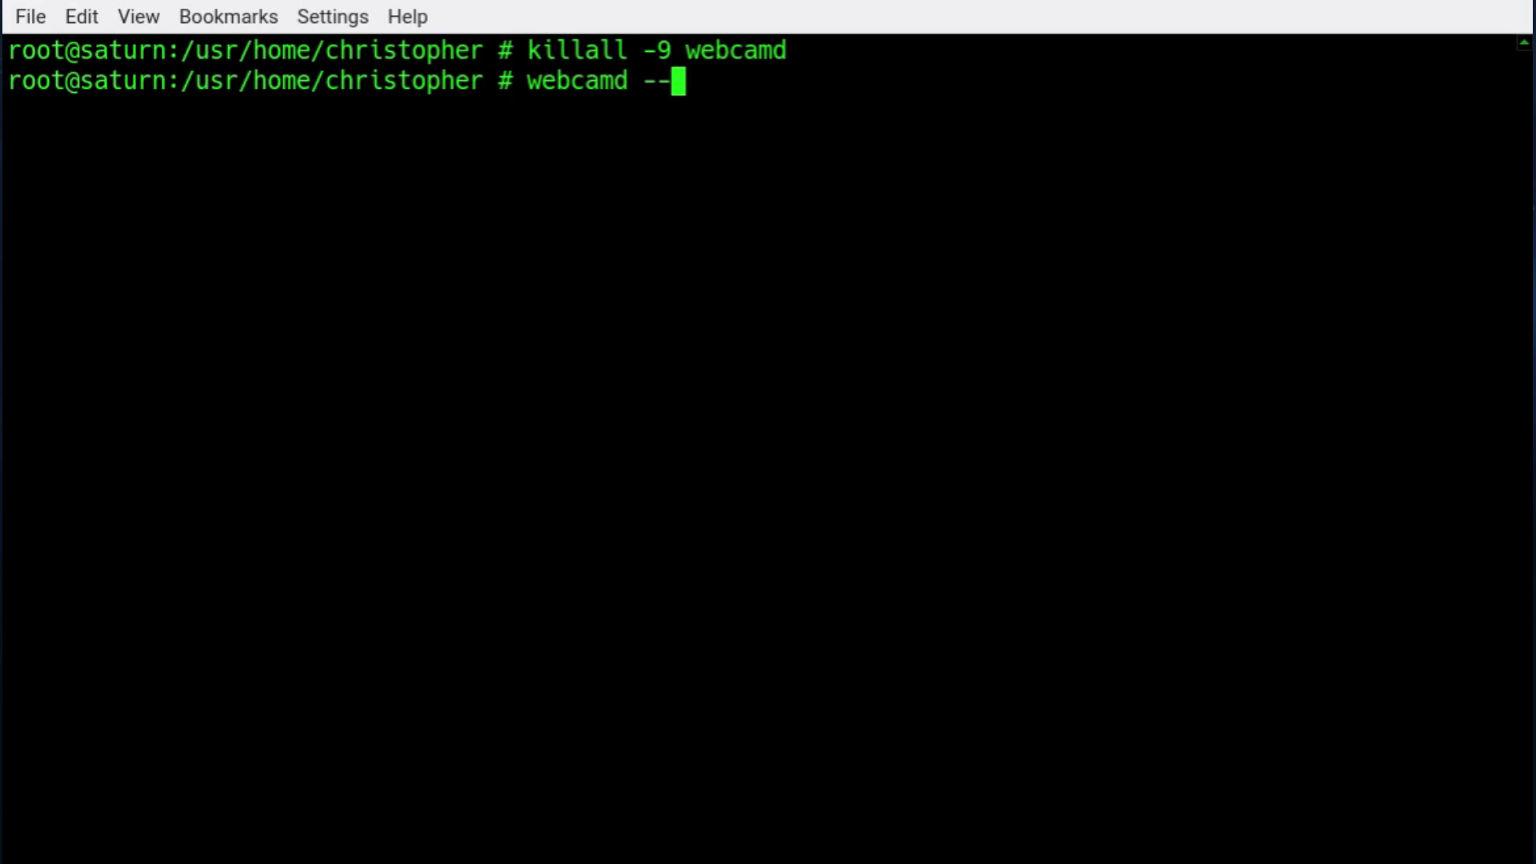
{"action": "key", "text": "Return"}
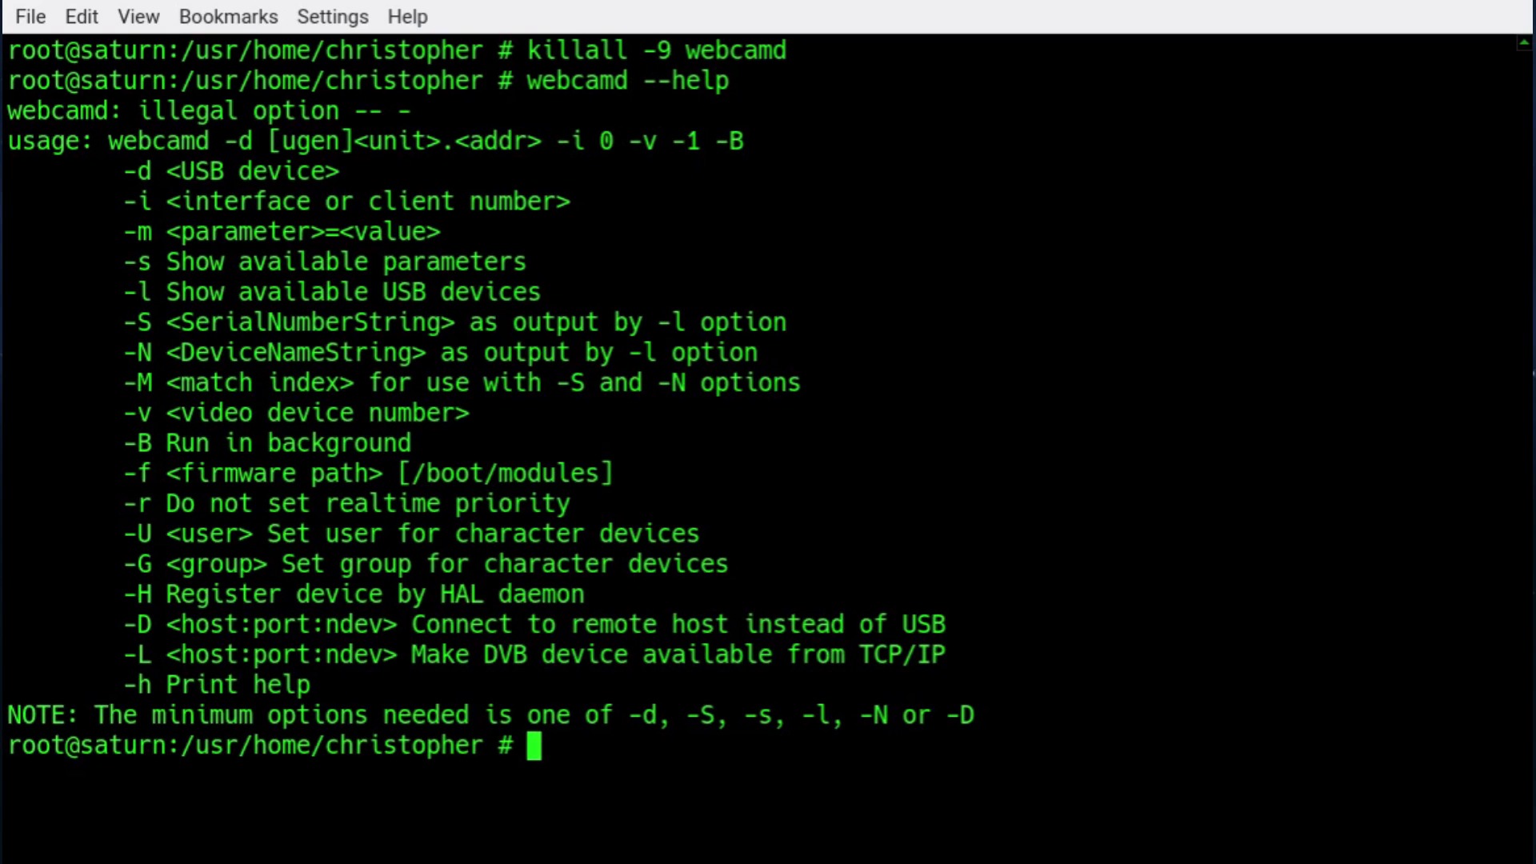
{"action": "type", "text": "webcamd "}
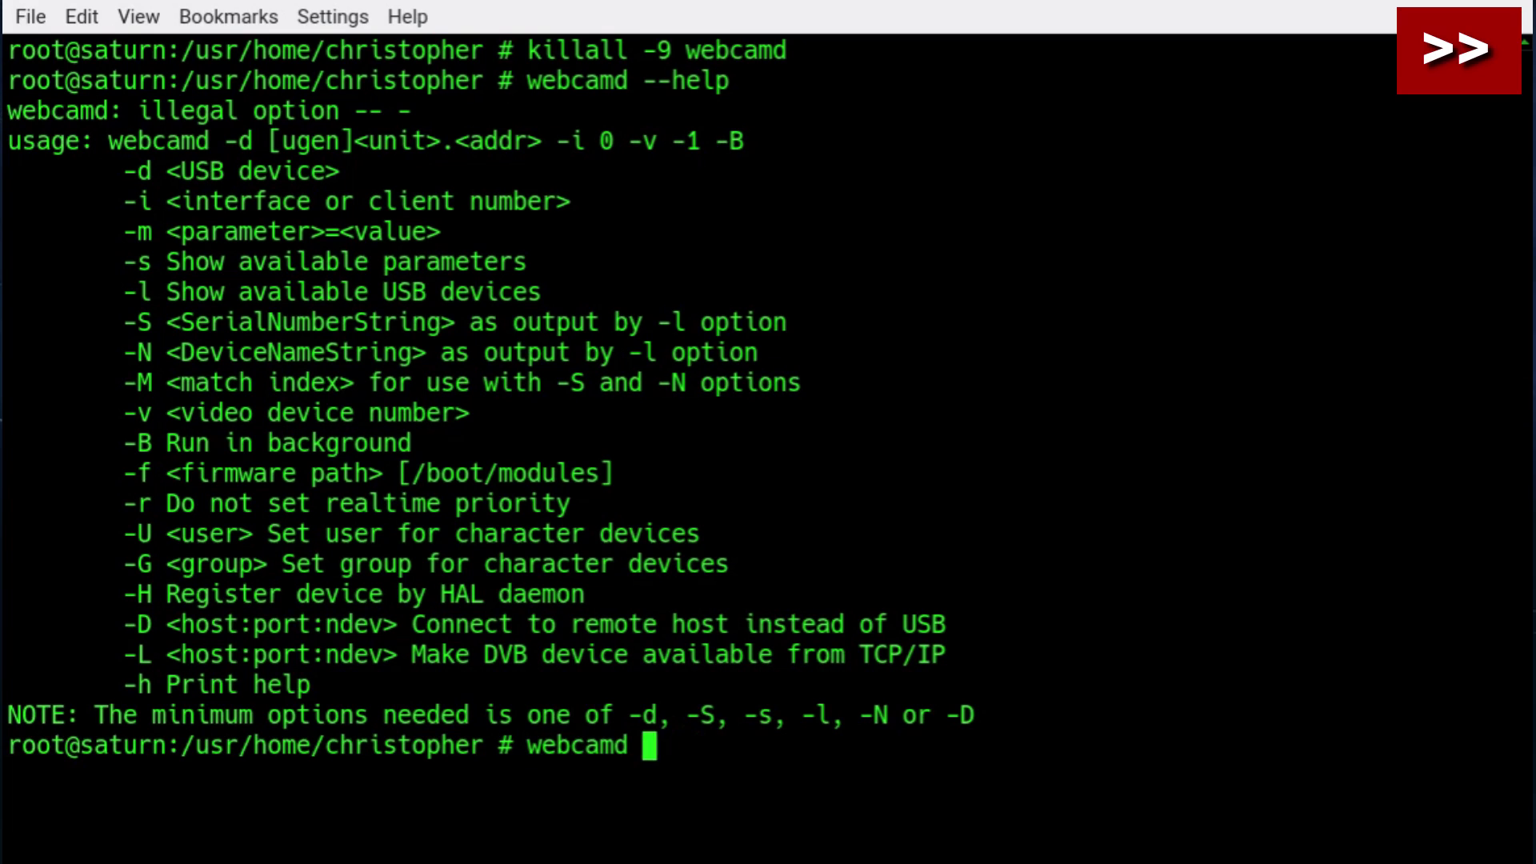
{"action": "type", "text": "-d 3.2"}
{"action": "key", "text": "Return"}
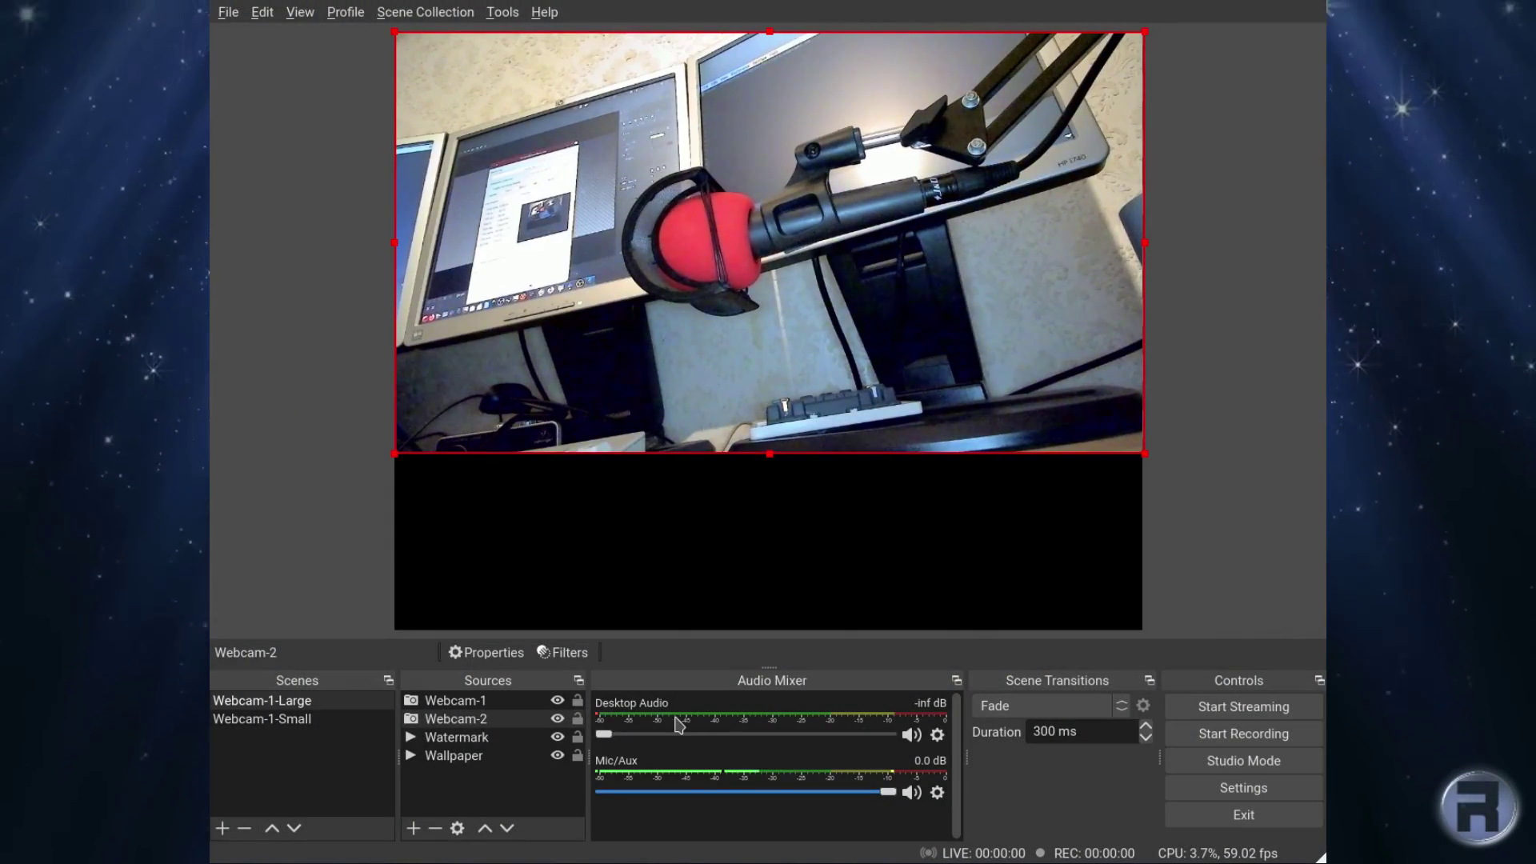
Set the Webcam-2 source to YUYV 4:2:2 at 1280x720, leaving frame rate unchanged.
{"action": "right_click", "coordinate": [483, 722]}
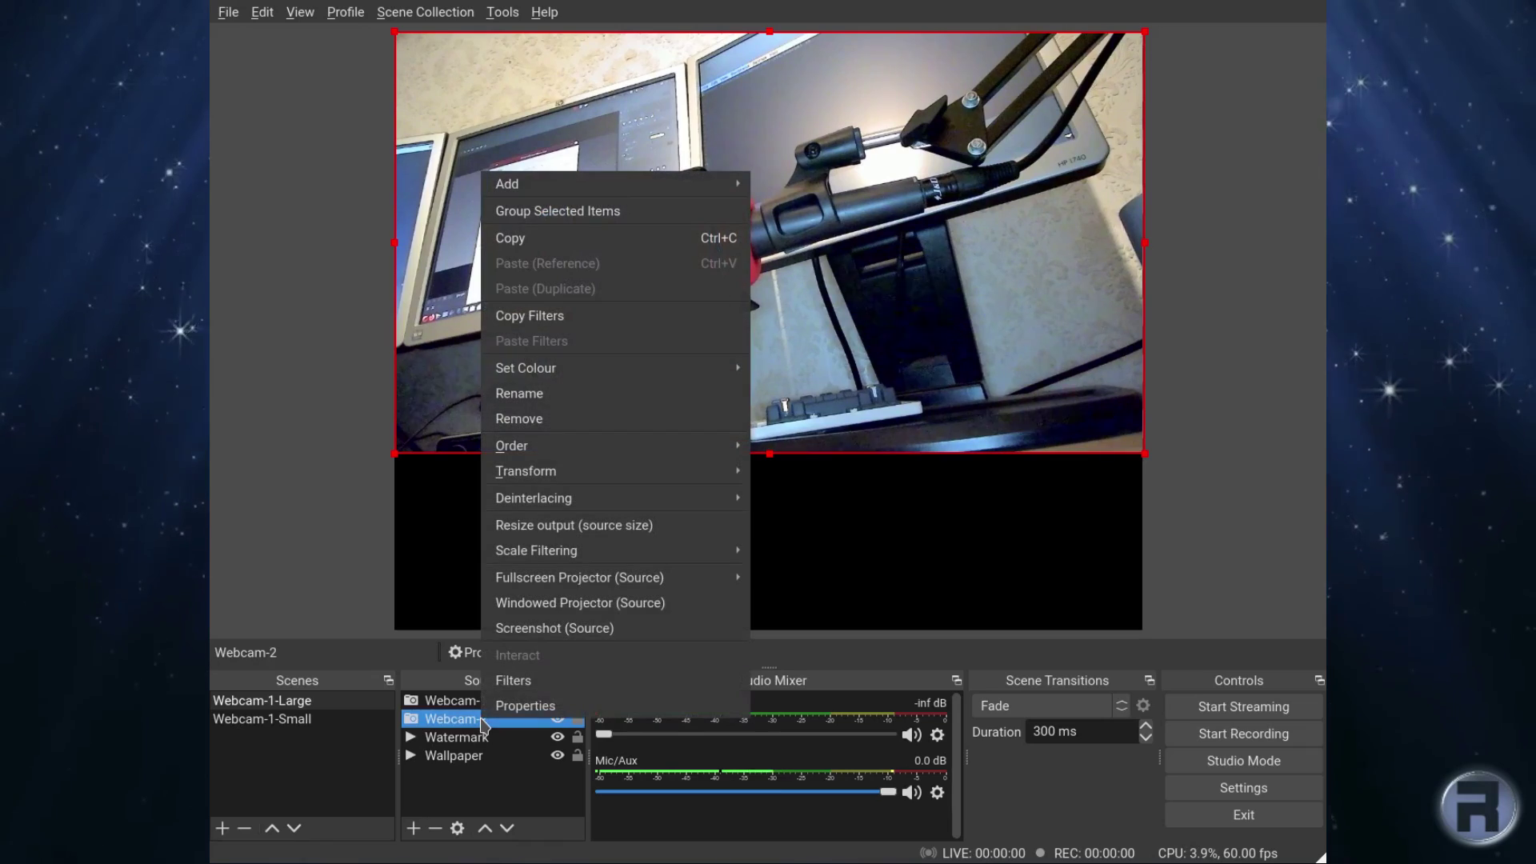
{"action": "left_click", "coordinate": [512, 705]}
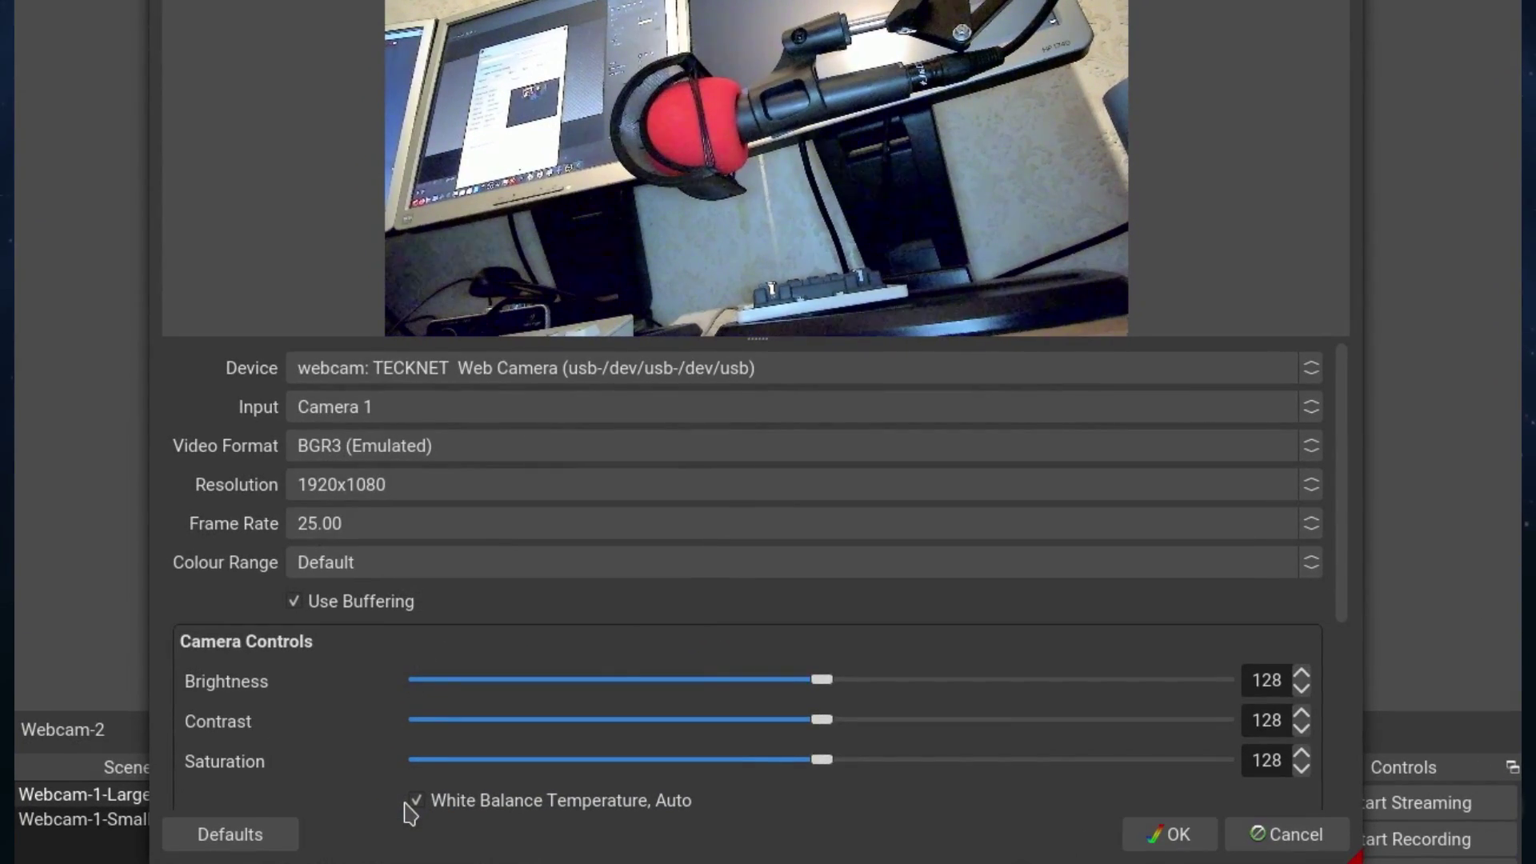
{"action": "left_click", "coordinate": [426, 455]}
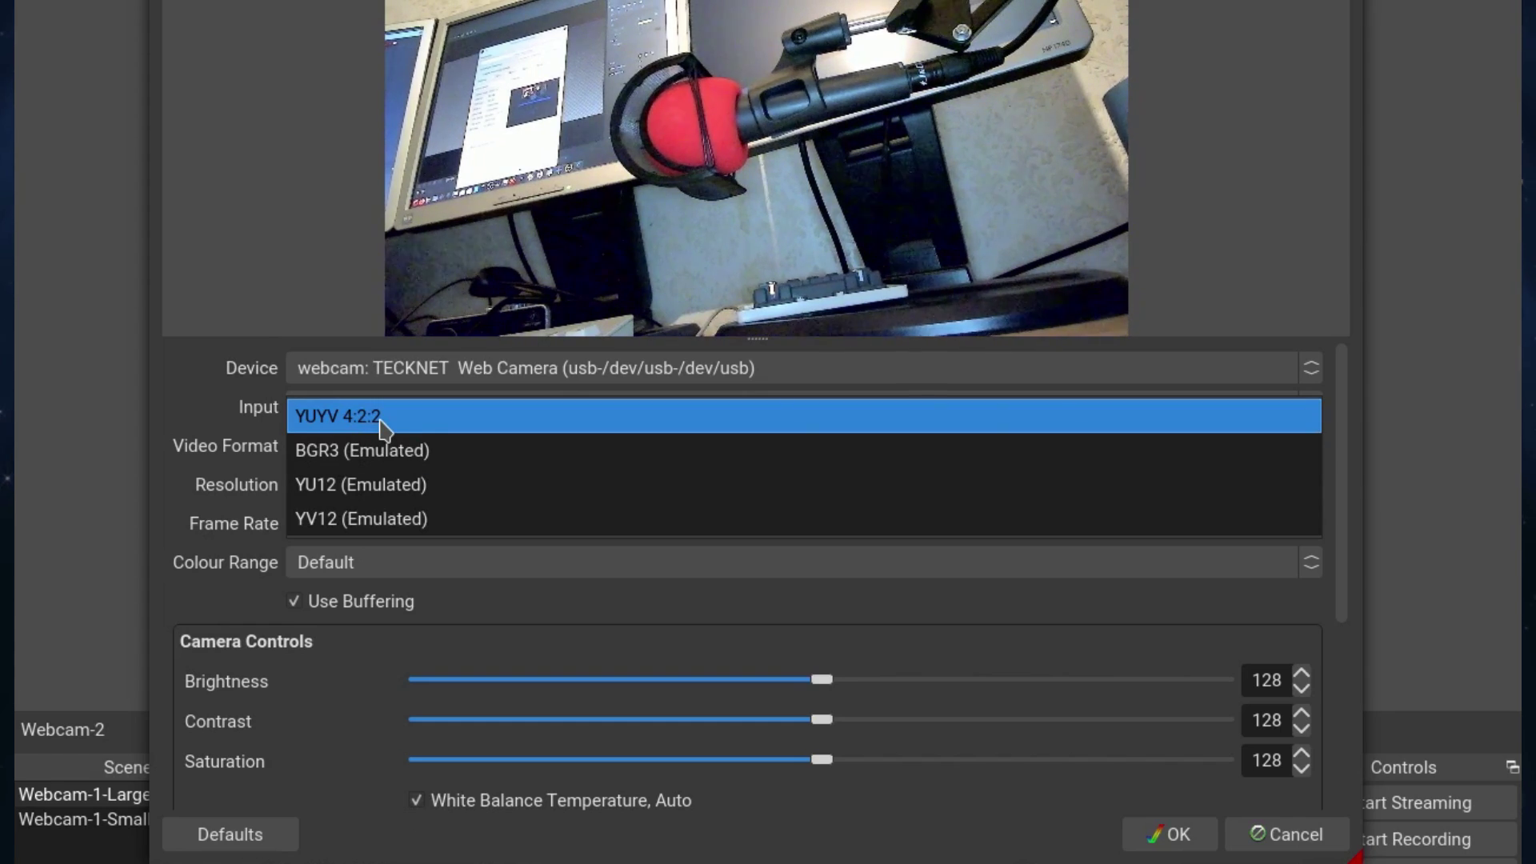
{"action": "left_click", "coordinate": [382, 459]}
{"action": "left_click", "coordinate": [435, 361]}
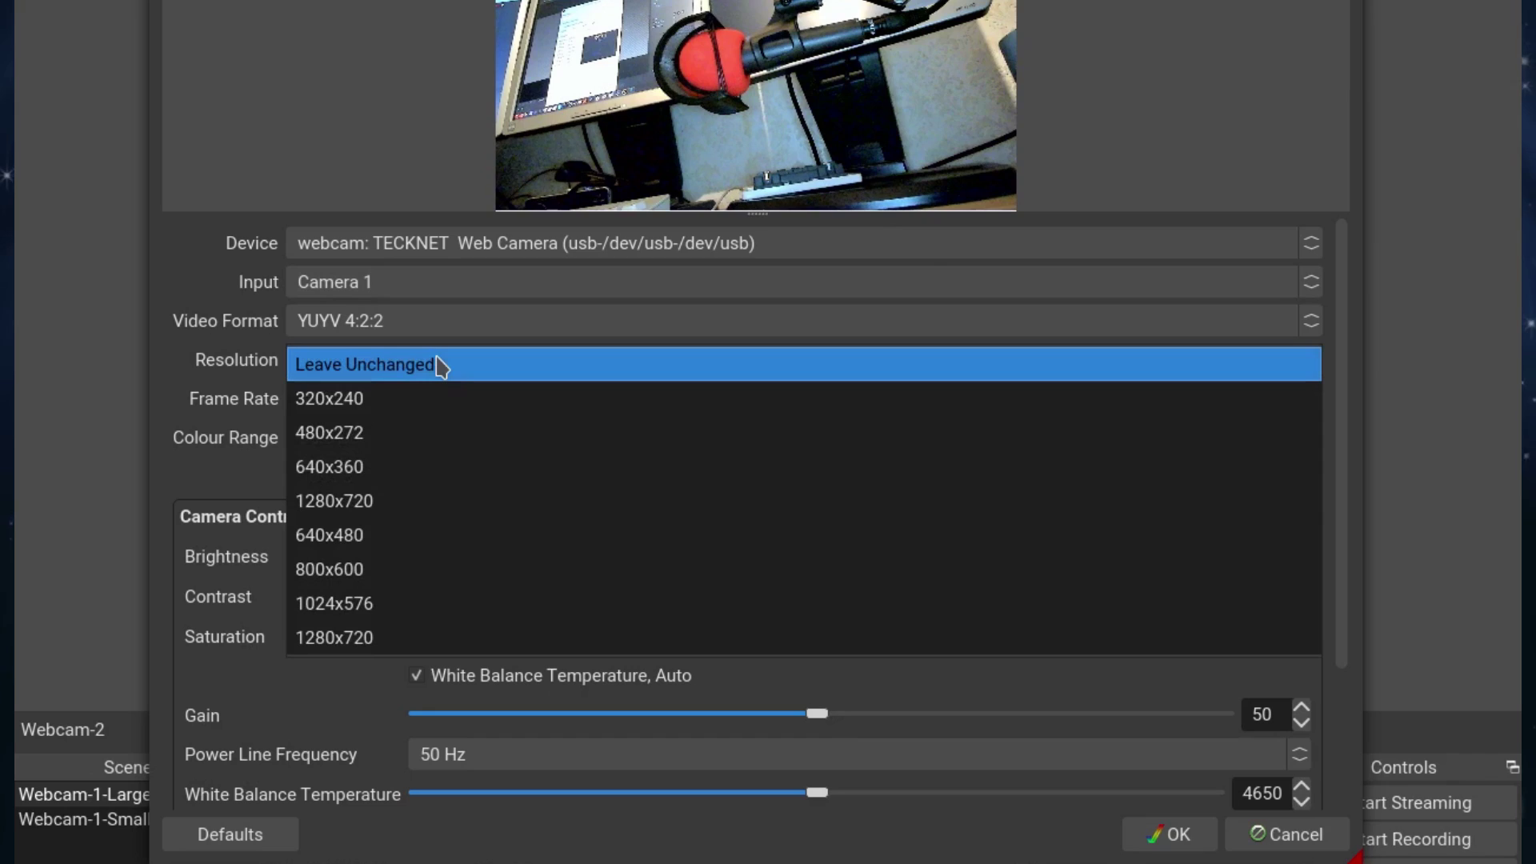
{"action": "left_click", "coordinate": [368, 504]}
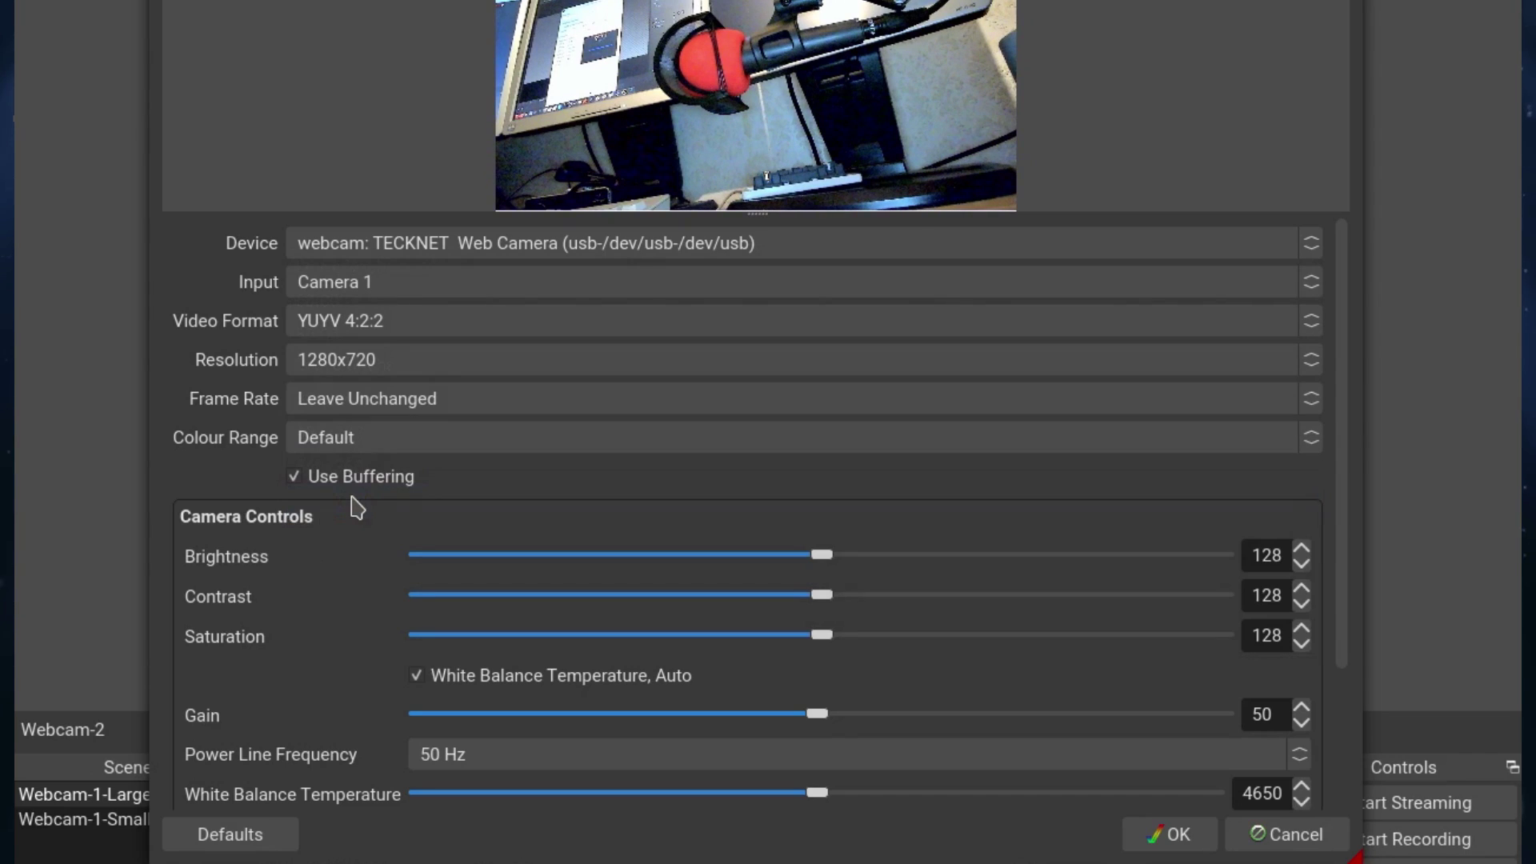
{"action": "left_click", "coordinate": [394, 401]}
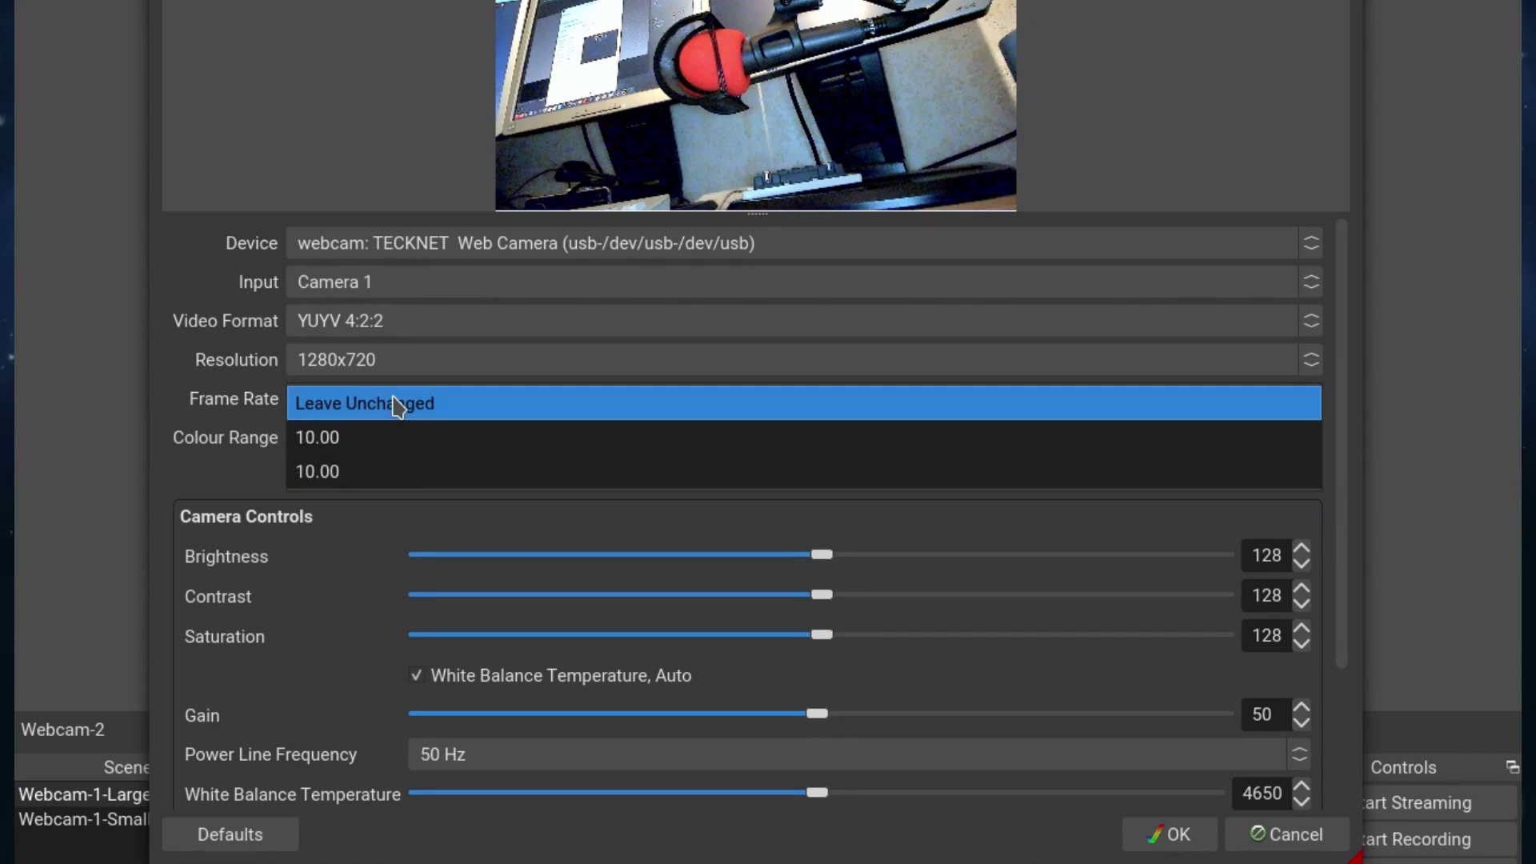
{"action": "left_click", "coordinate": [345, 531]}
Switch the webcam to BGR3 (Emulated) format at 1920x1080 and 25 fps.
{"action": "left_click", "coordinate": [400, 328]}
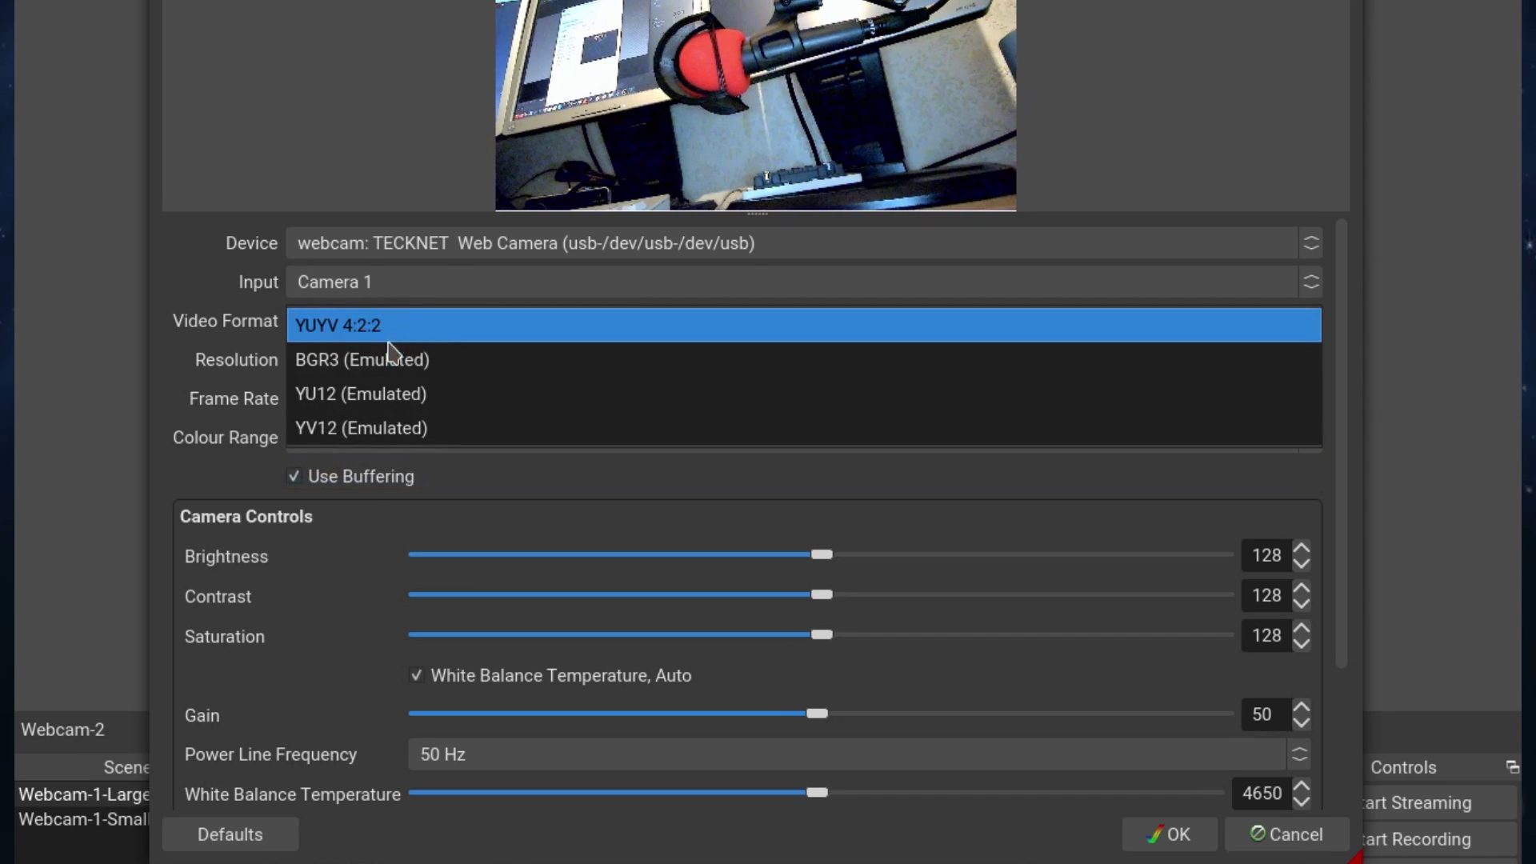
{"action": "left_click", "coordinate": [389, 360]}
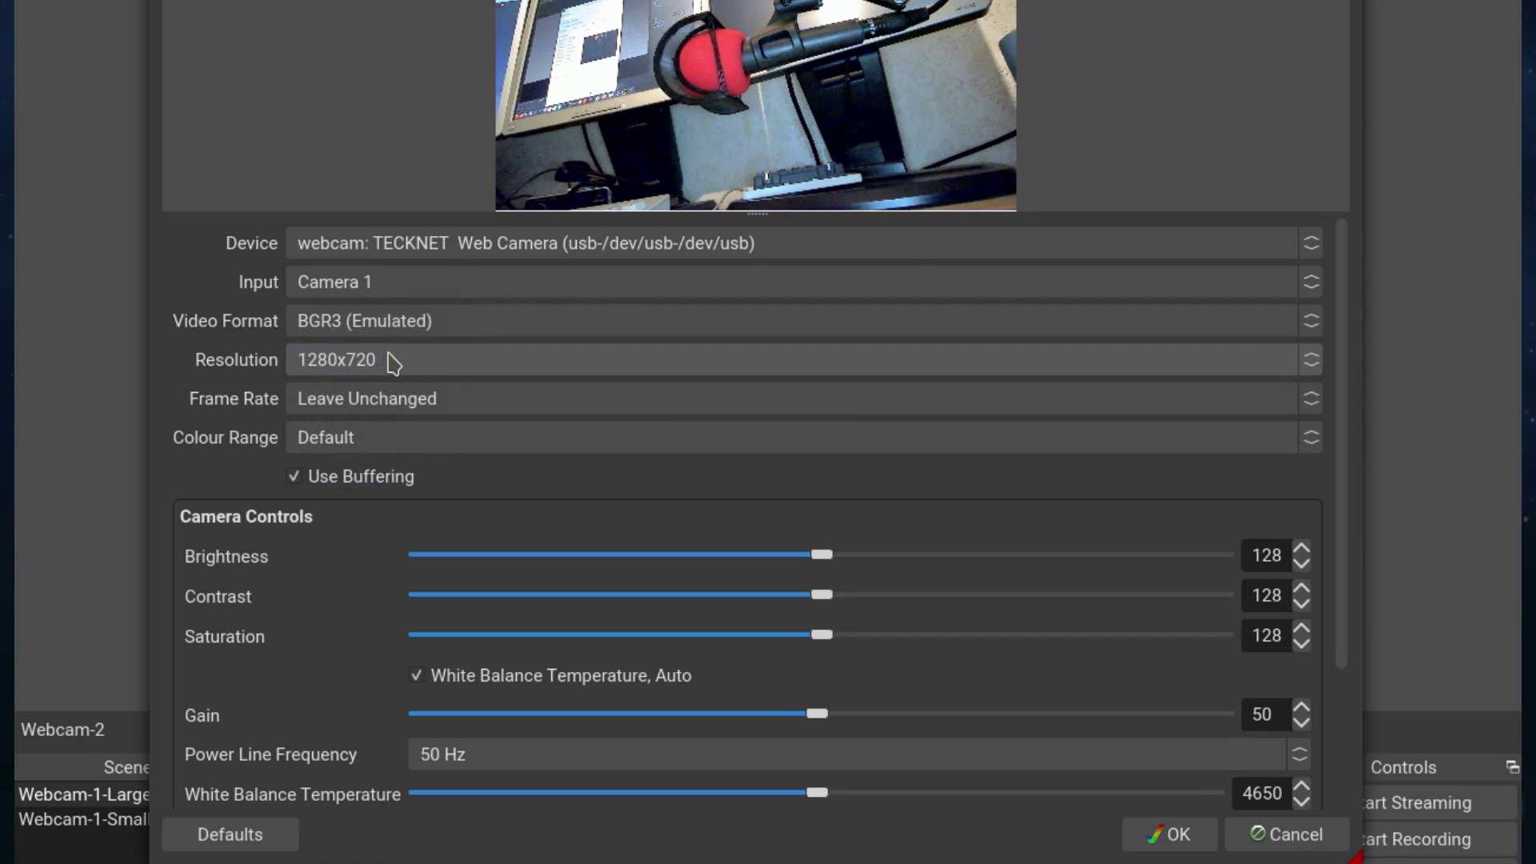
{"action": "left_click", "coordinate": [393, 364]}
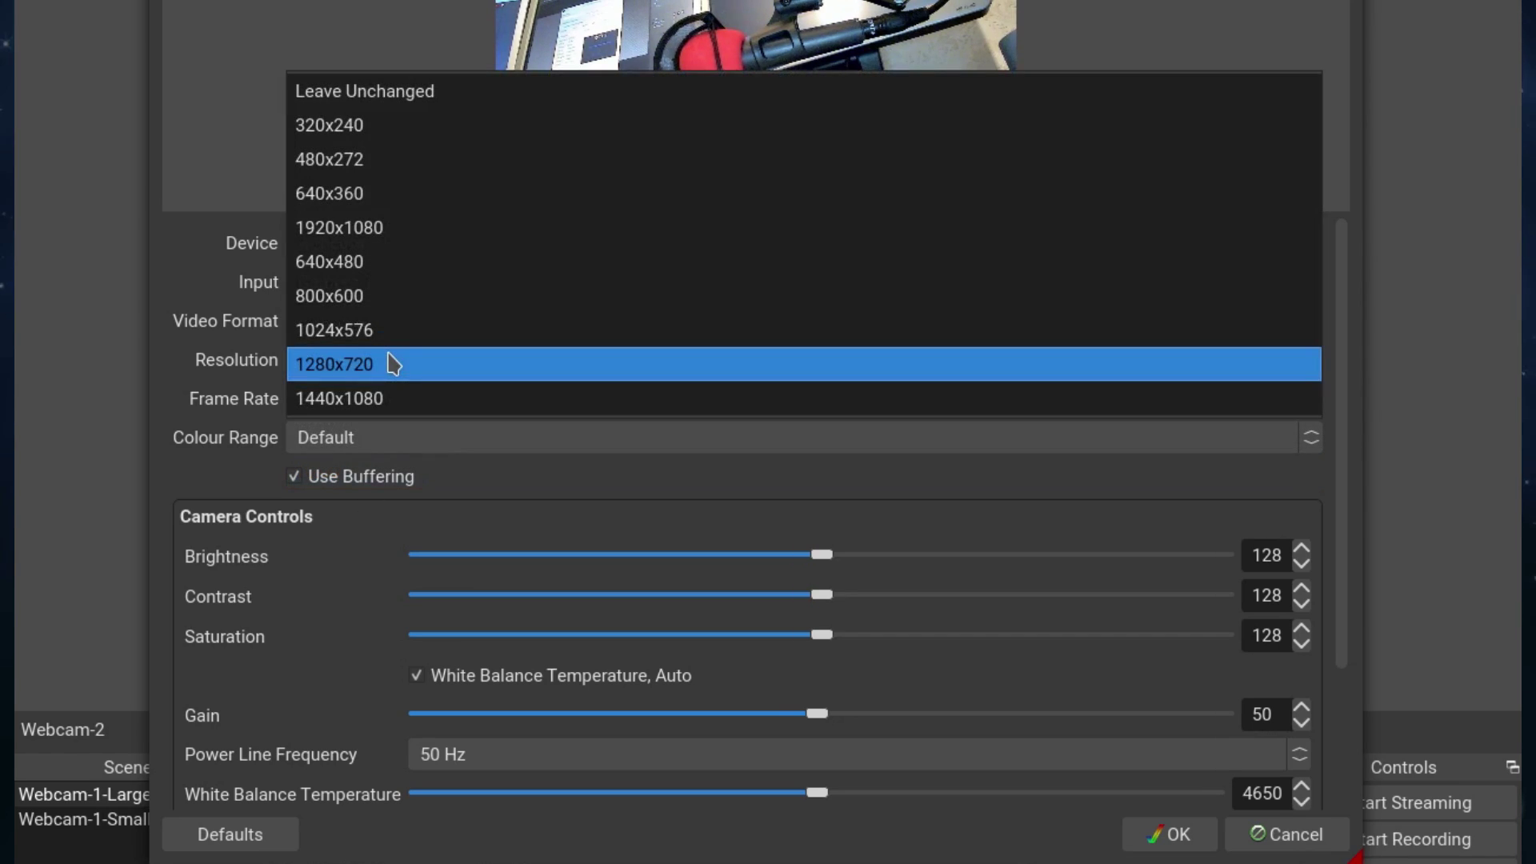
{"action": "left_click", "coordinate": [404, 232]}
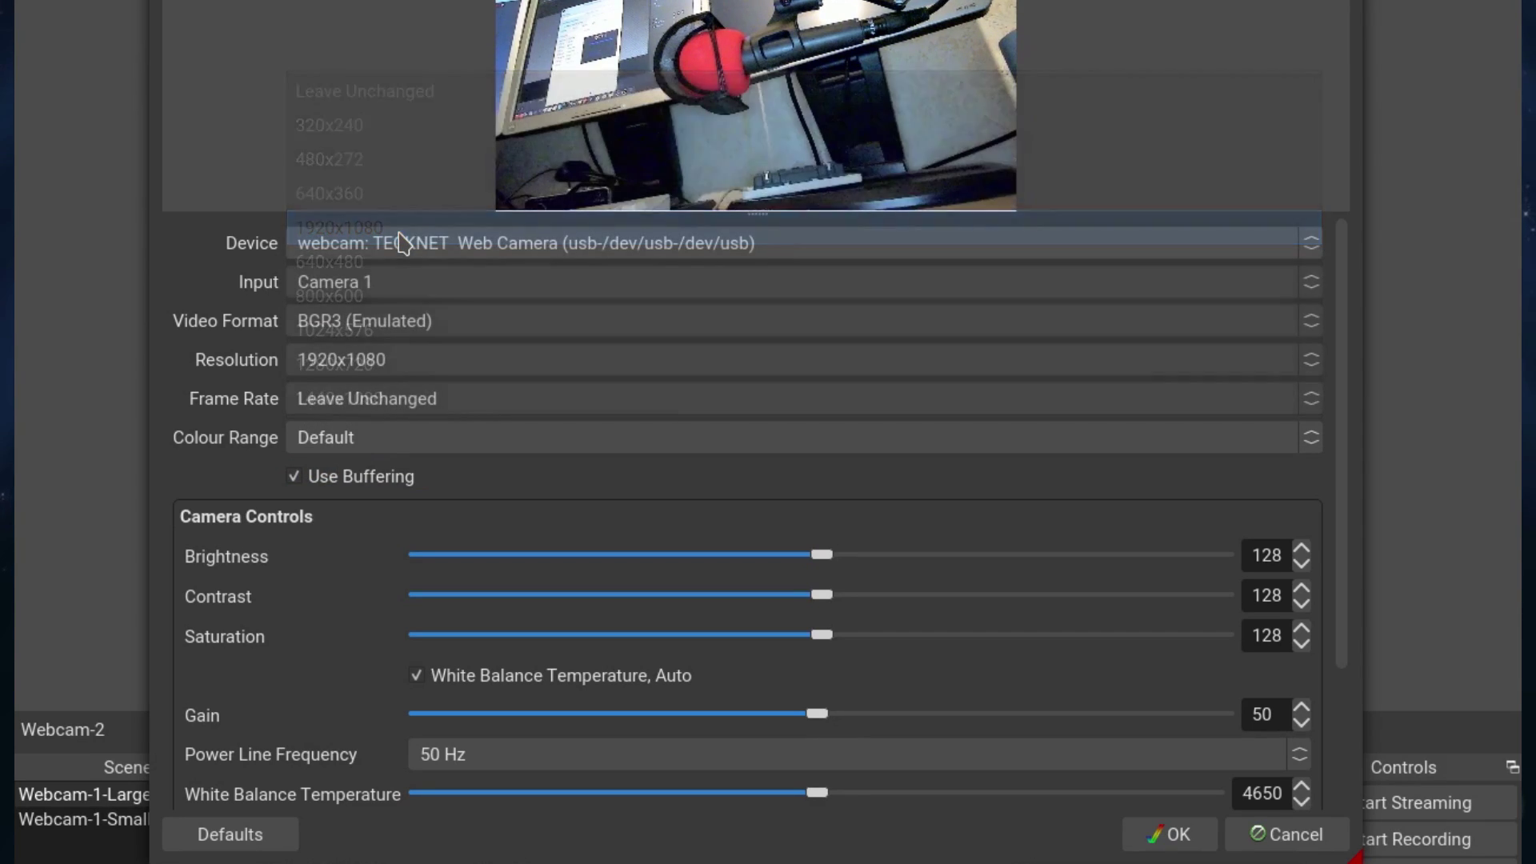
{"action": "left_click", "coordinate": [372, 399]}
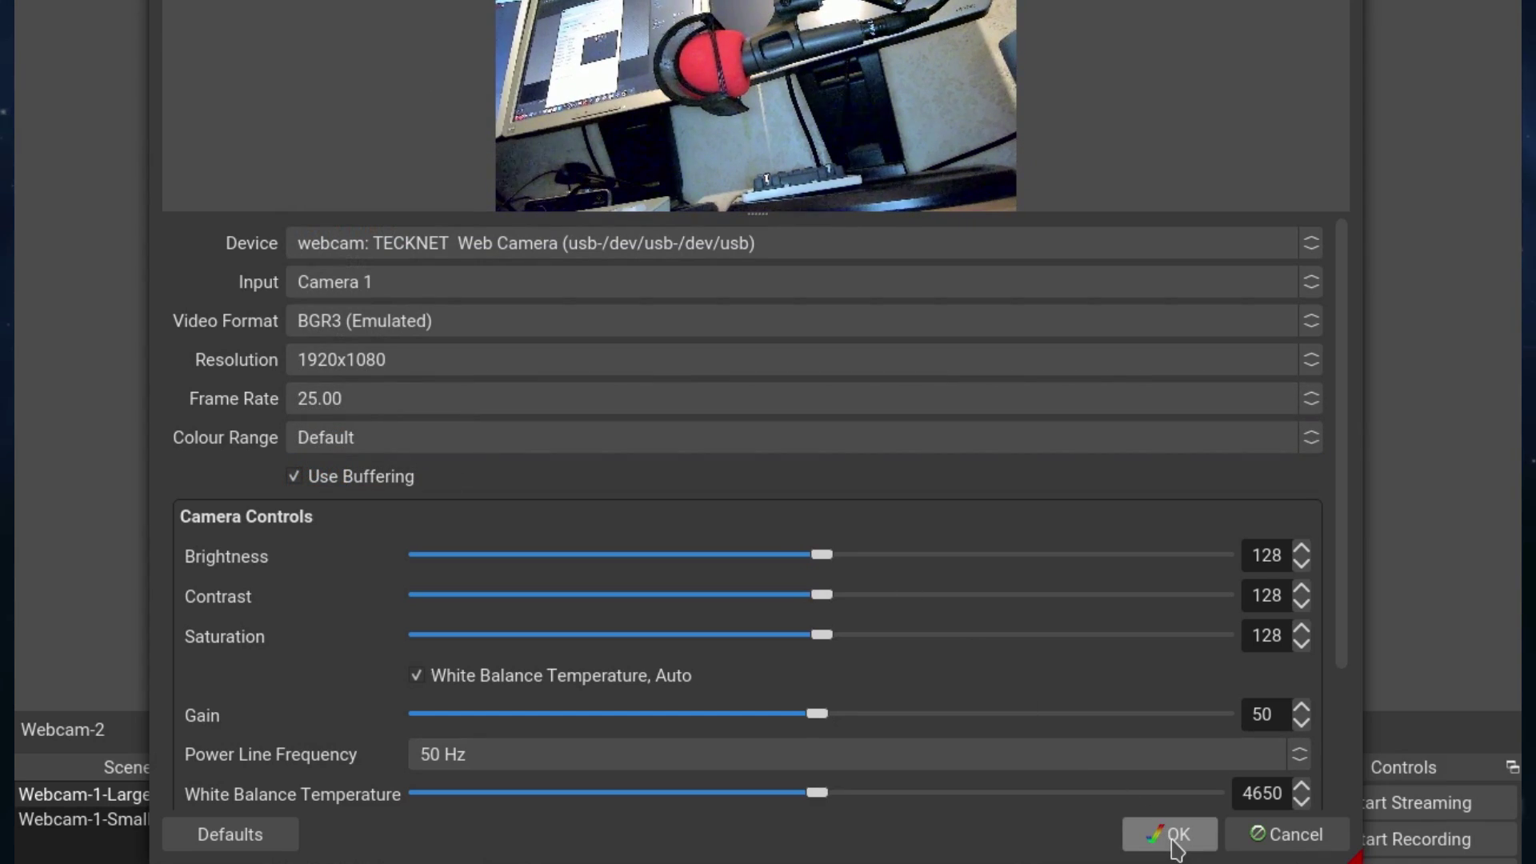
{"action": "left_click_drag", "start_coordinate": [1347, 548], "coordinate": [1340, 711]}
Set exposure to Shutter Priority Mode and apply the webcam properties.
{"action": "left_click", "coordinate": [584, 703]}
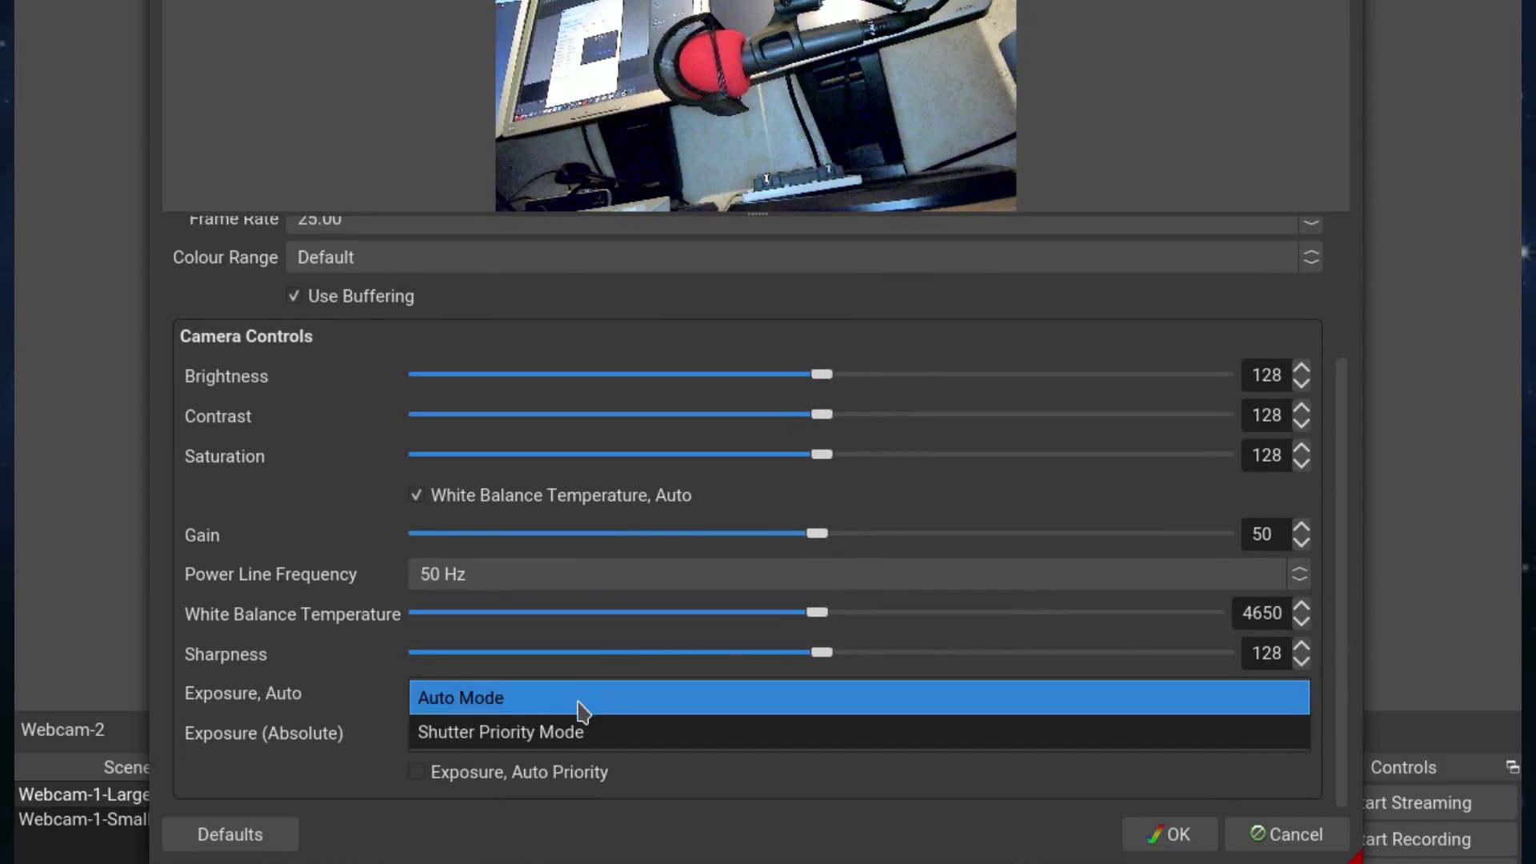
{"action": "left_click", "coordinate": [579, 735]}
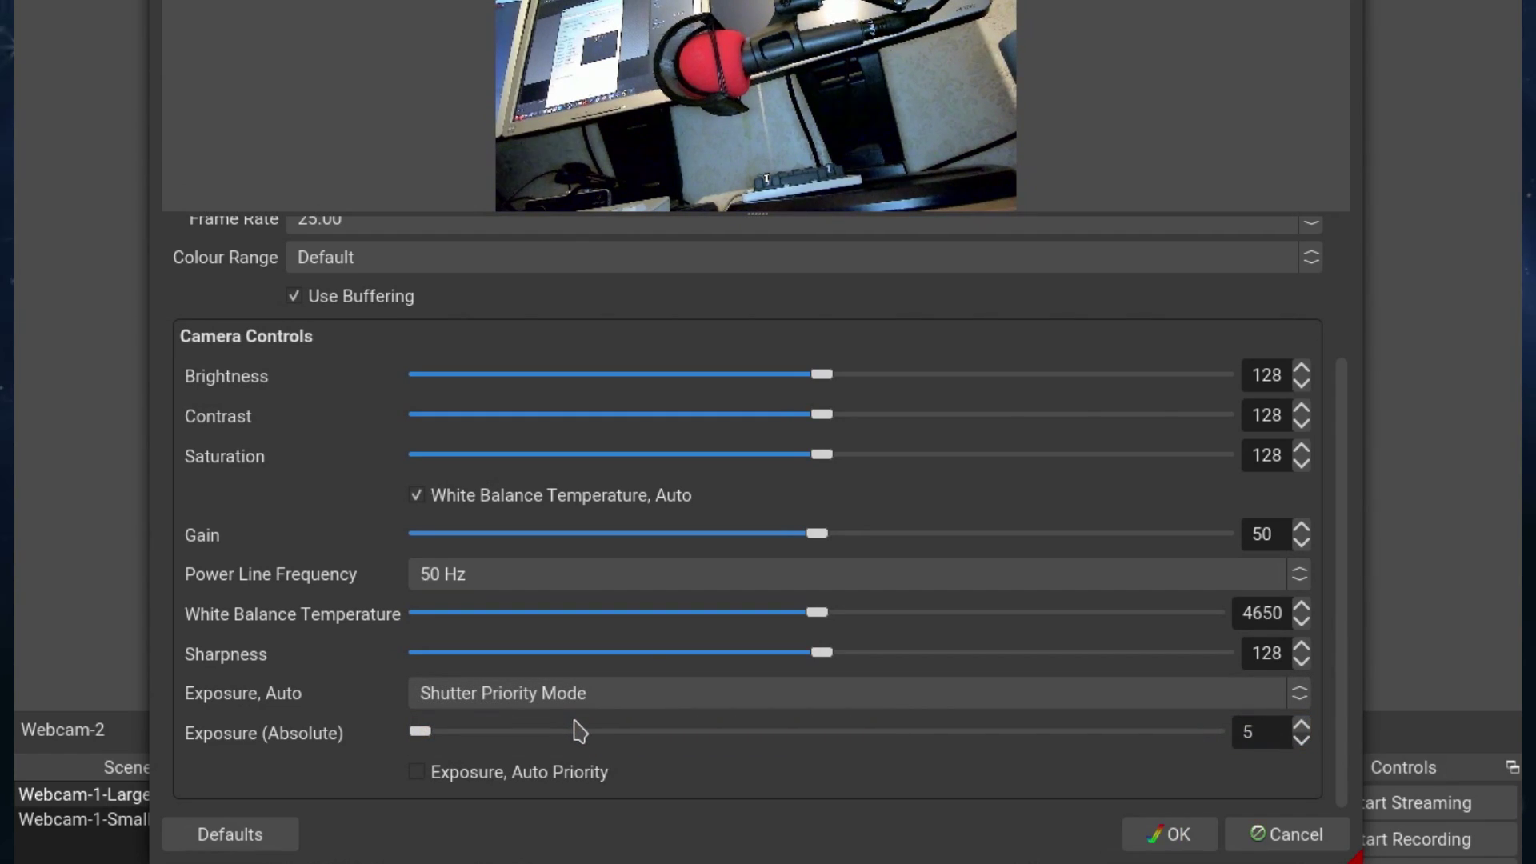
{"action": "left_click", "coordinate": [1170, 834]}
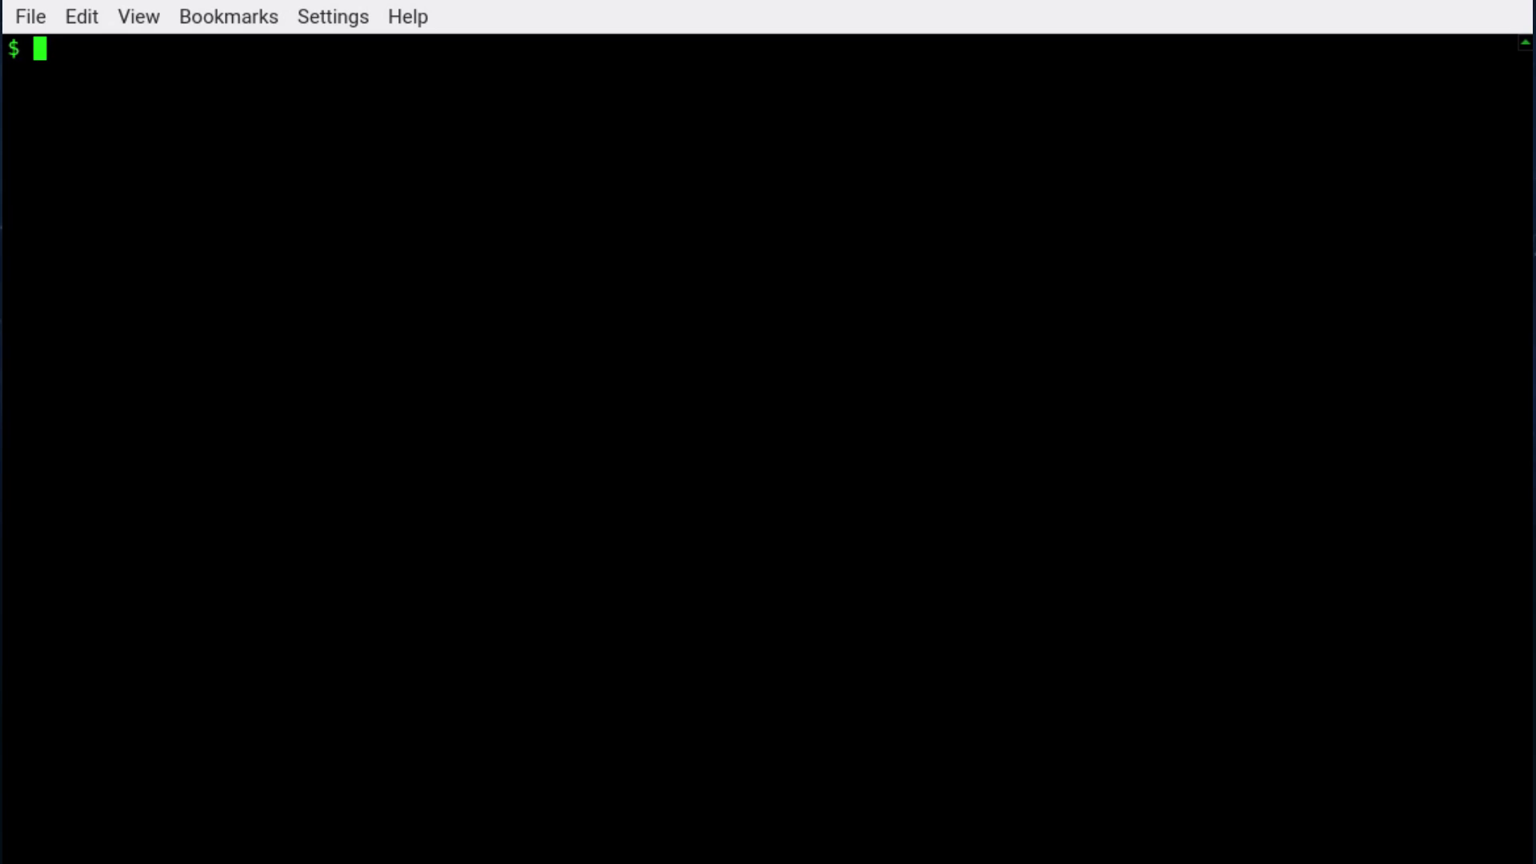
Run usbconfig and highlight ugen7.2, ugen7.3, product 0x0825 and the webcam name.
{"action": "type", "text": "usbconfig"}
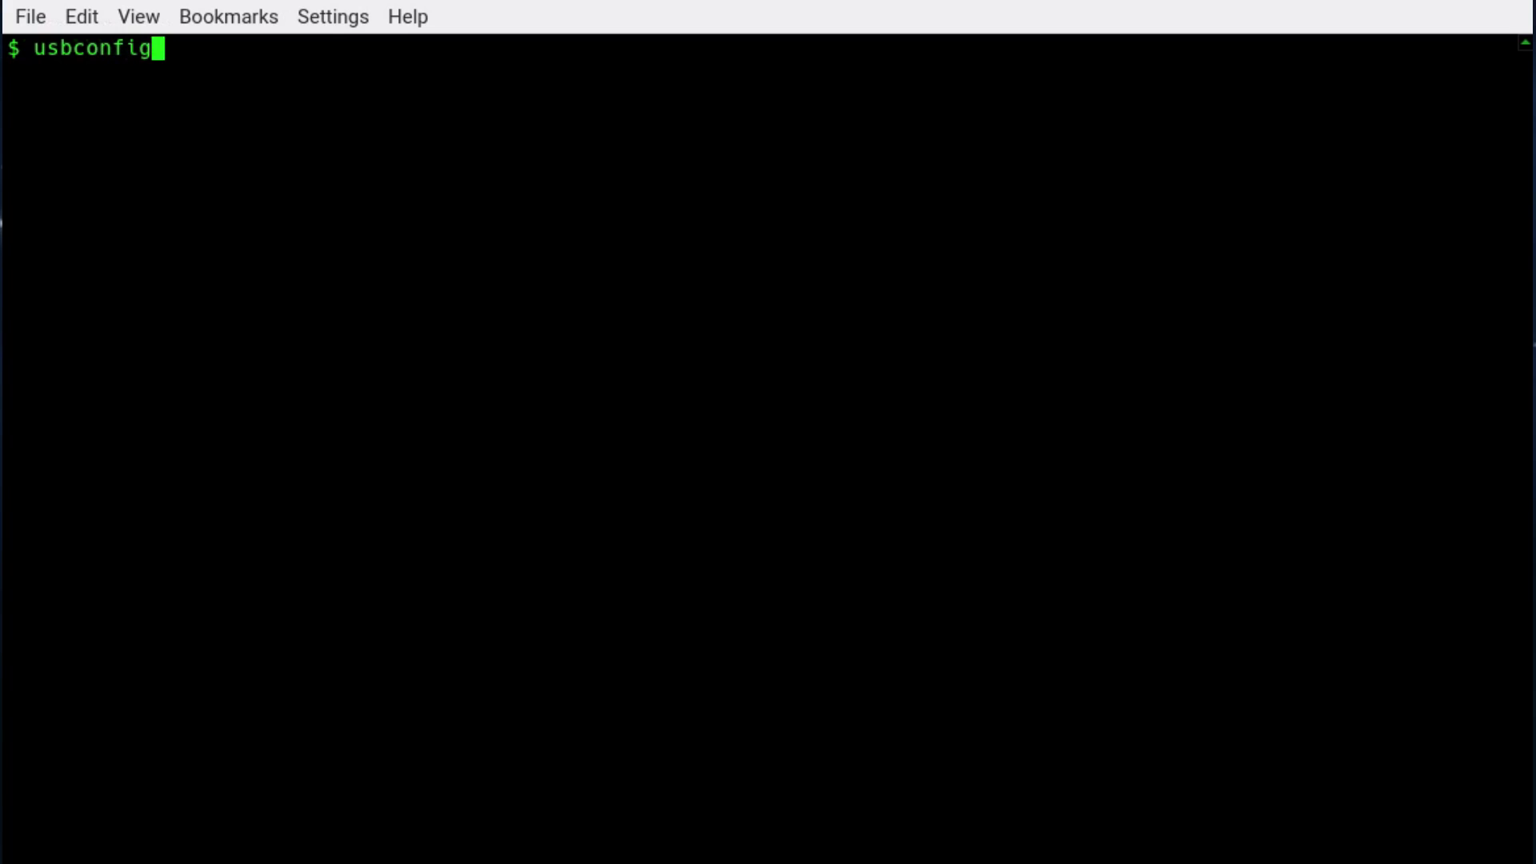
{"action": "key", "text": "Return"}
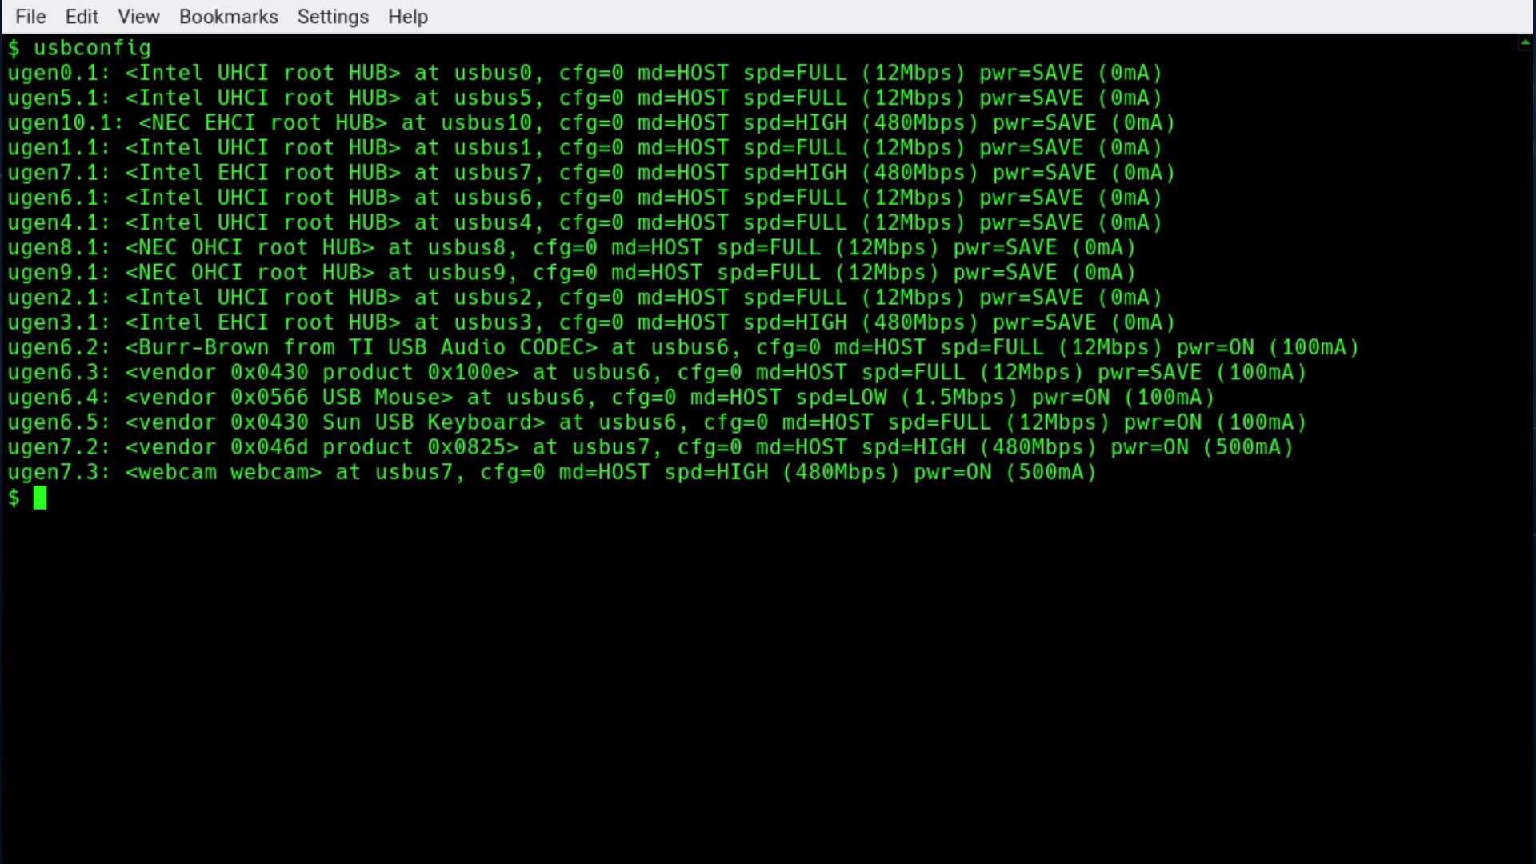
{"action": "double_click", "coordinate": [26, 453]}
{"action": "double_click", "coordinate": [33, 470]}
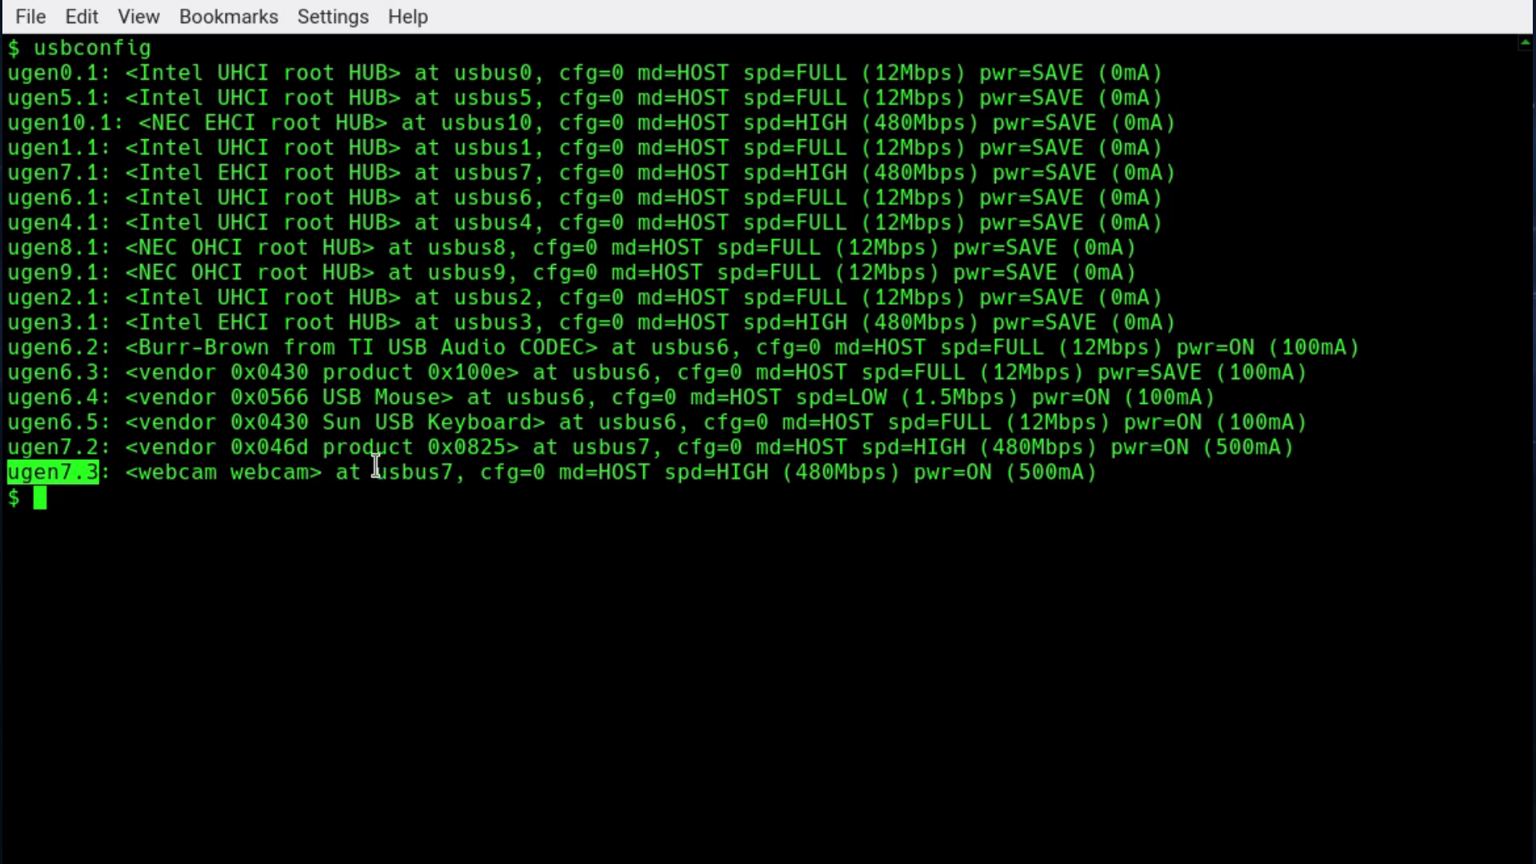
{"action": "double_click", "coordinate": [467, 448]}
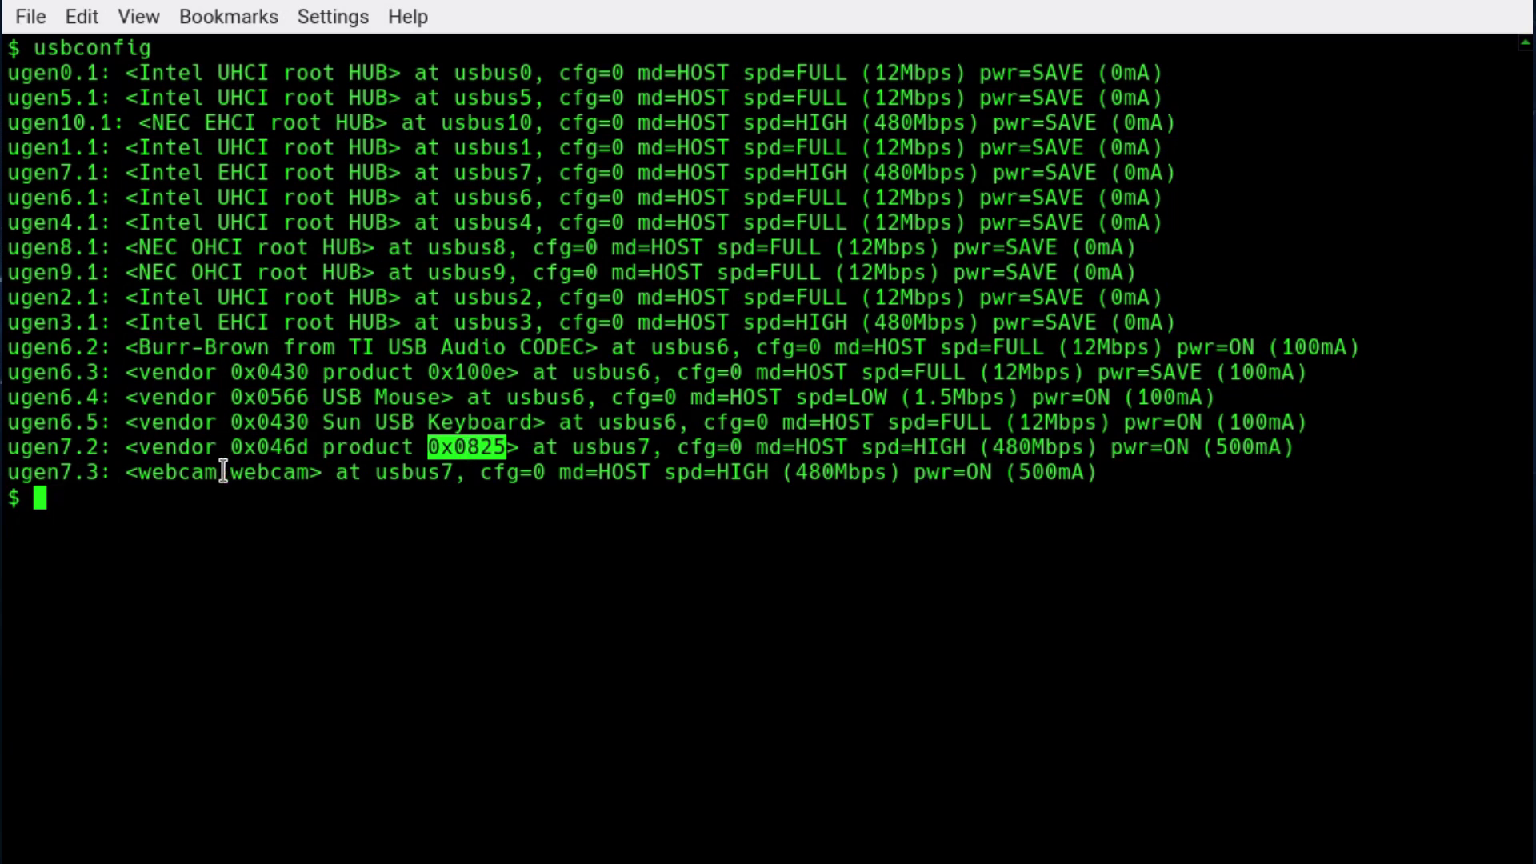
{"action": "double_click", "coordinate": [147, 472]}
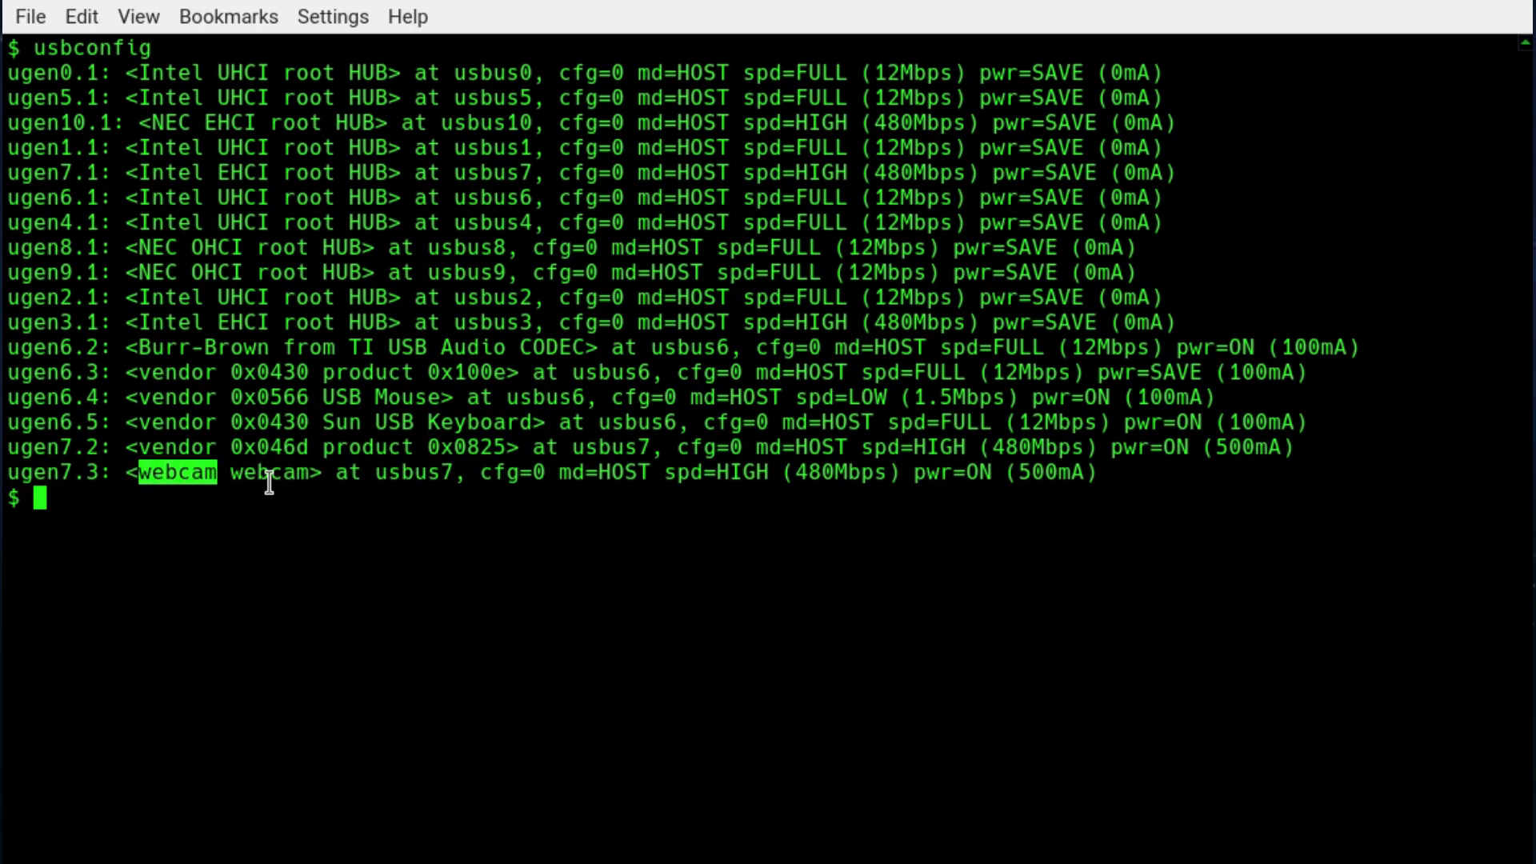
{"action": "left_click", "coordinate": [198, 491]}
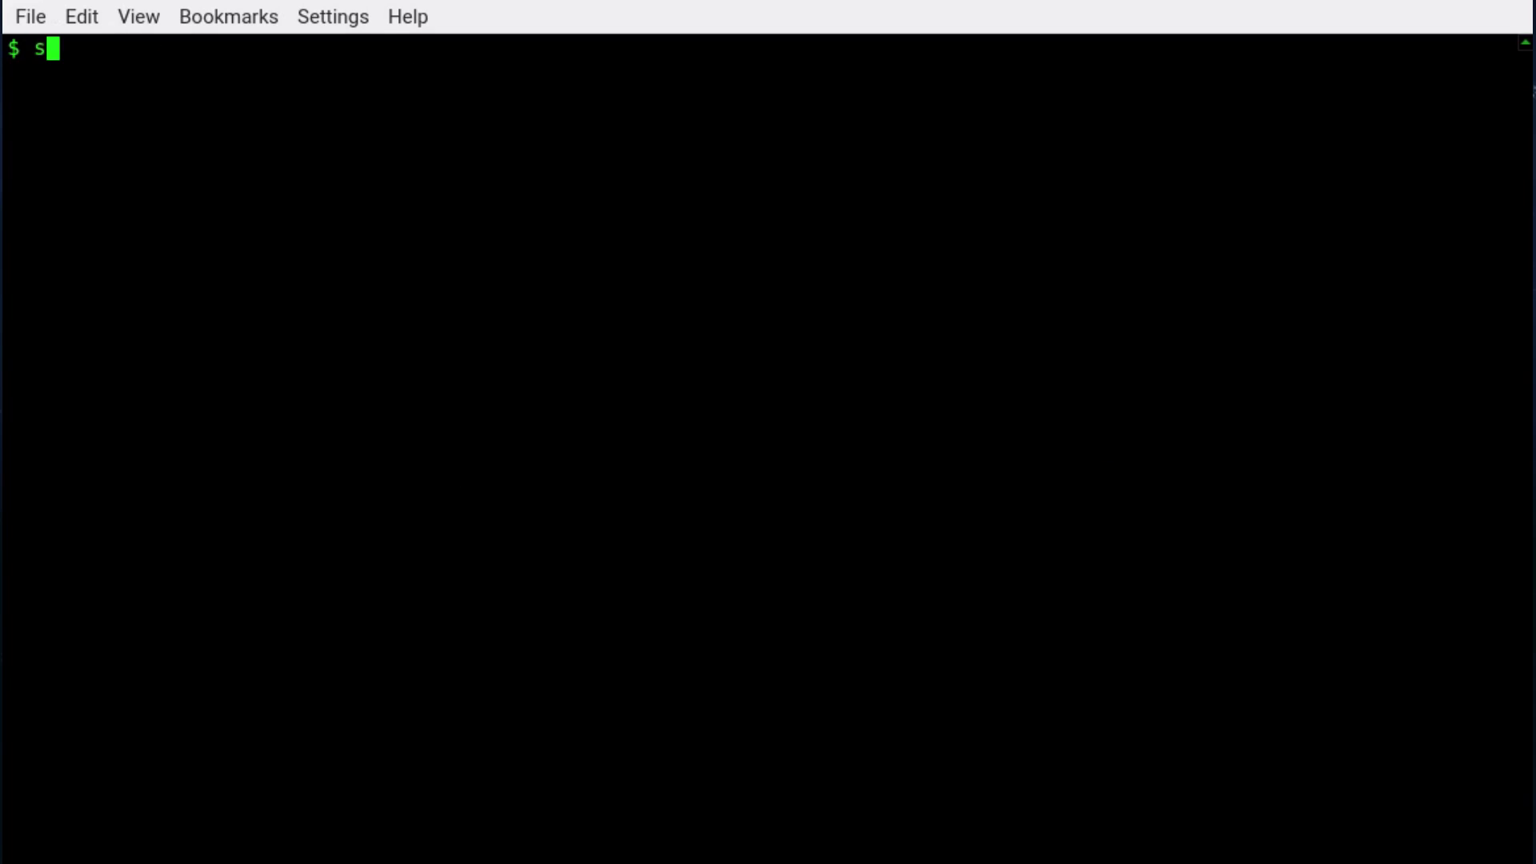
Become root with su and open root's crontab using crontab -e.
{"action": "type", "text": "su"}
{"action": "key", "text": "Return"}
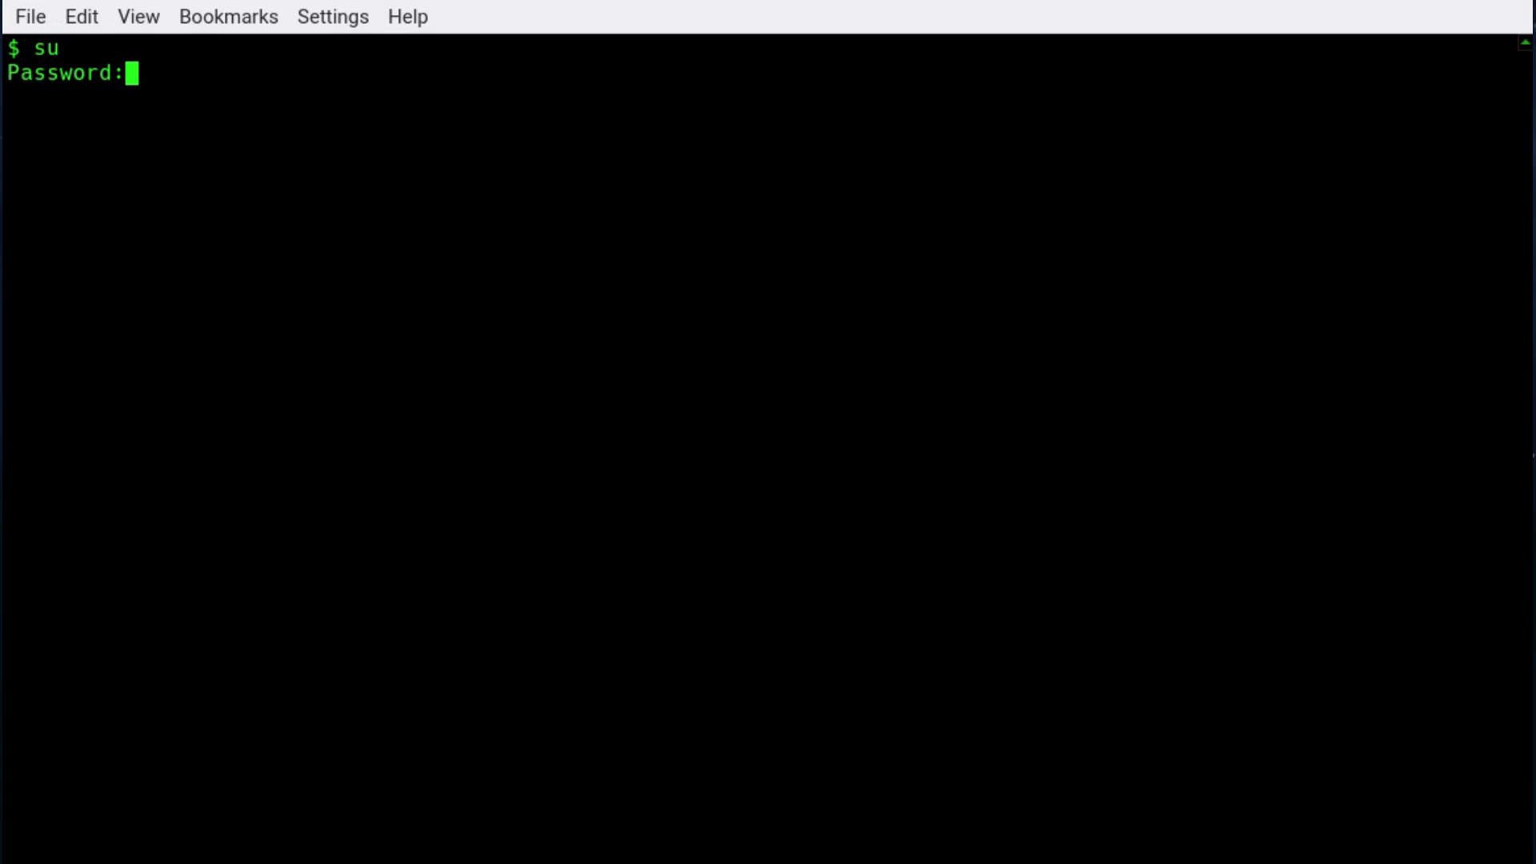
{"action": "key", "text": "Return"}
{"action": "type", "text": "cron"}
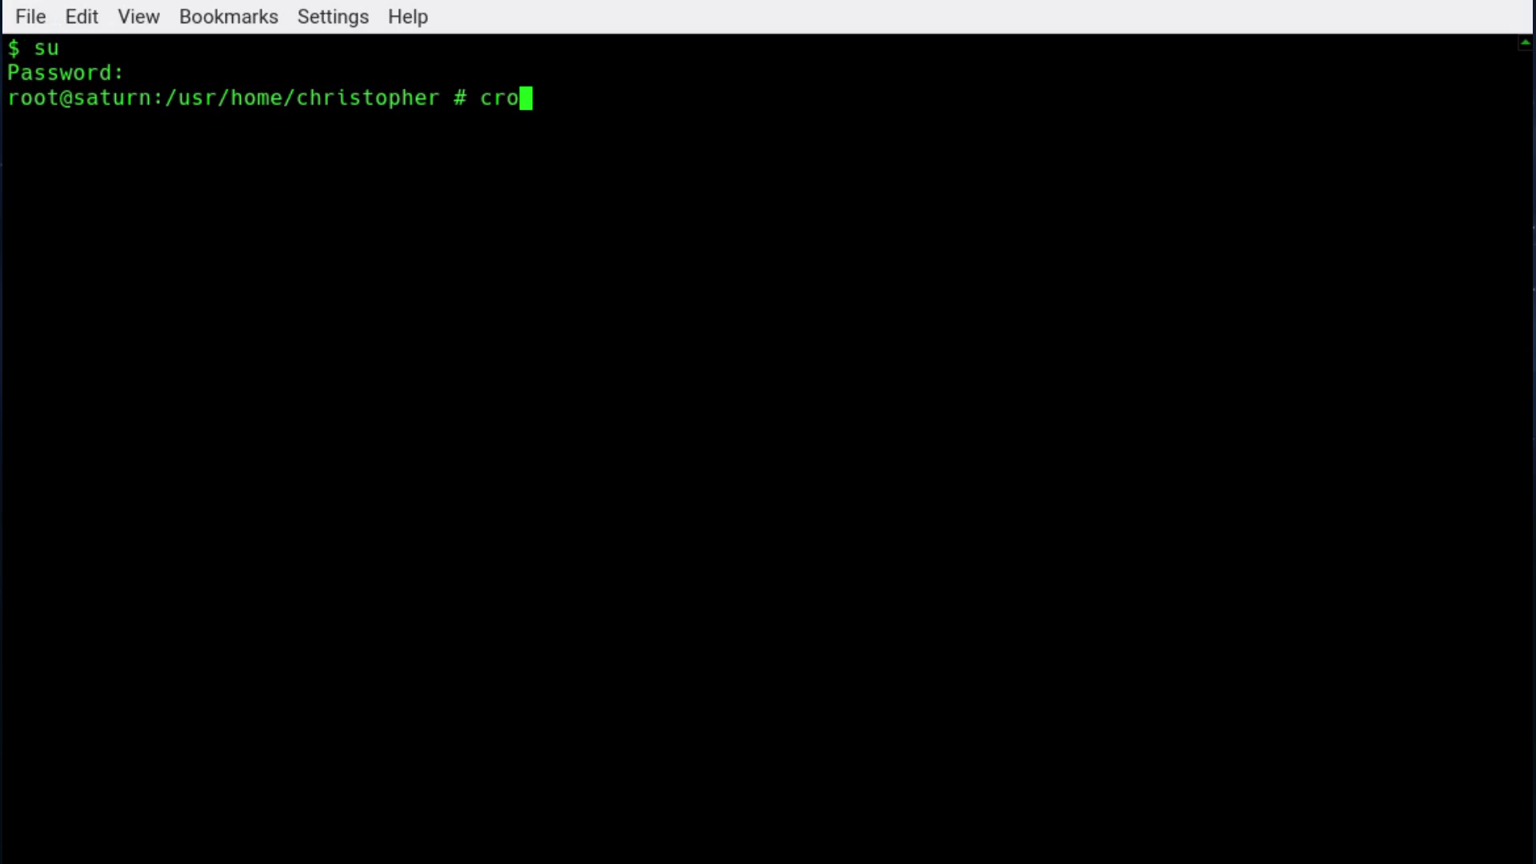
{"action": "type", "text": "tab -e"}
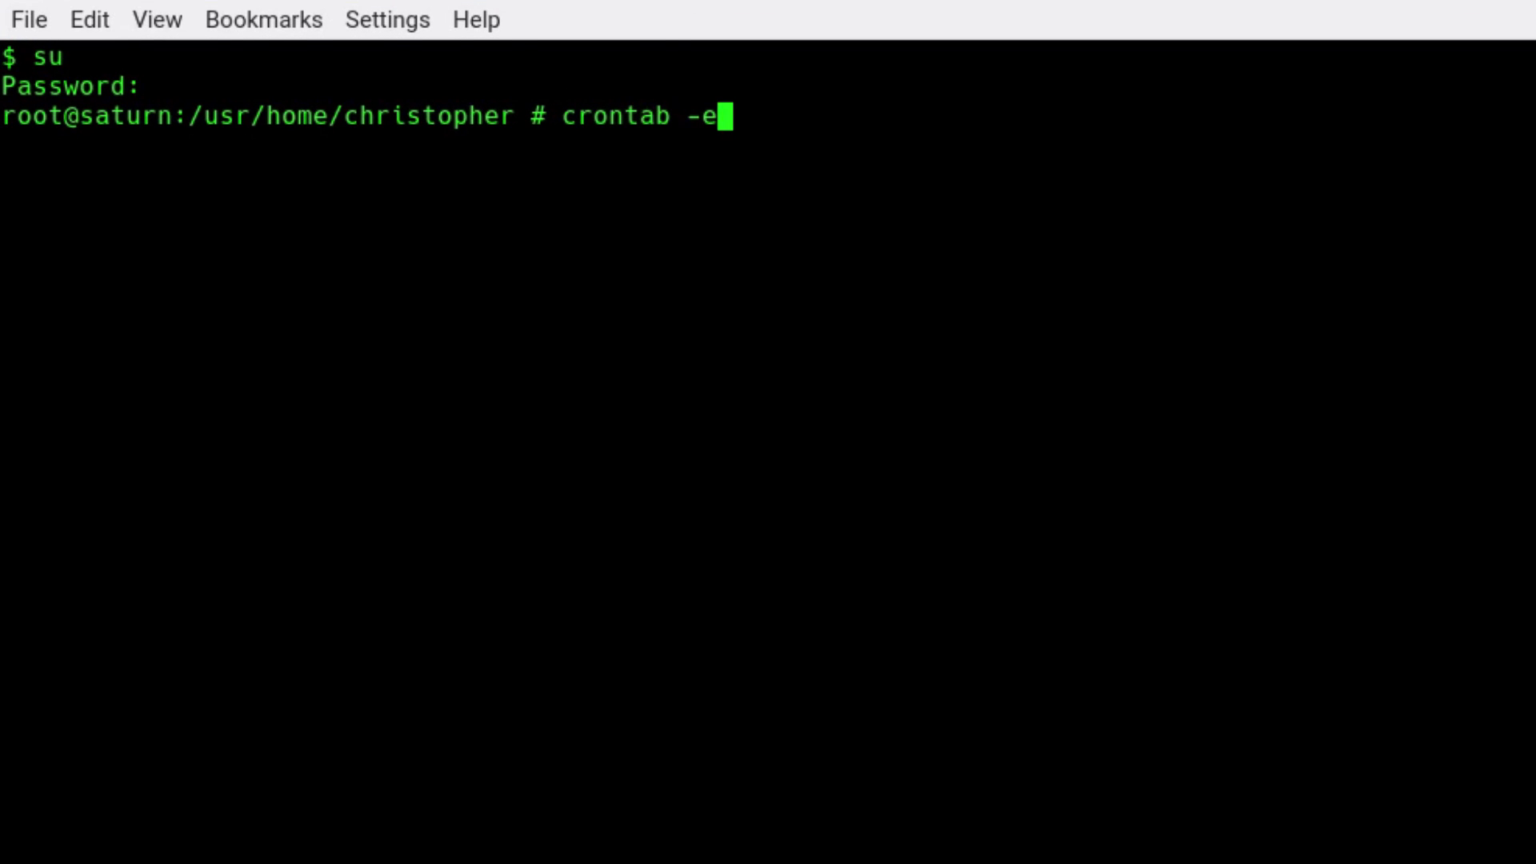
{"action": "key", "text": "Return"}
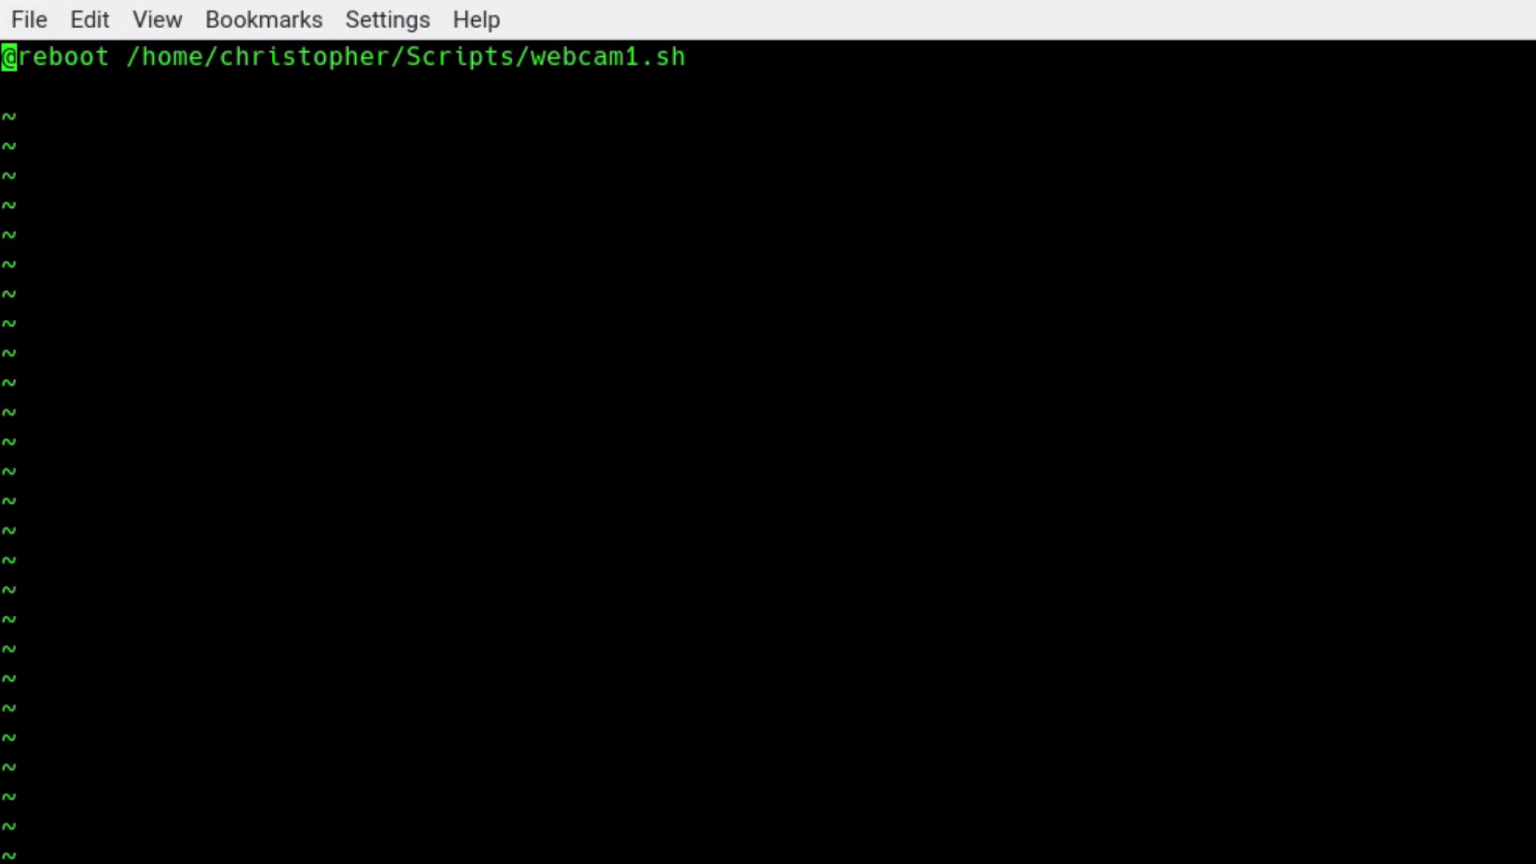